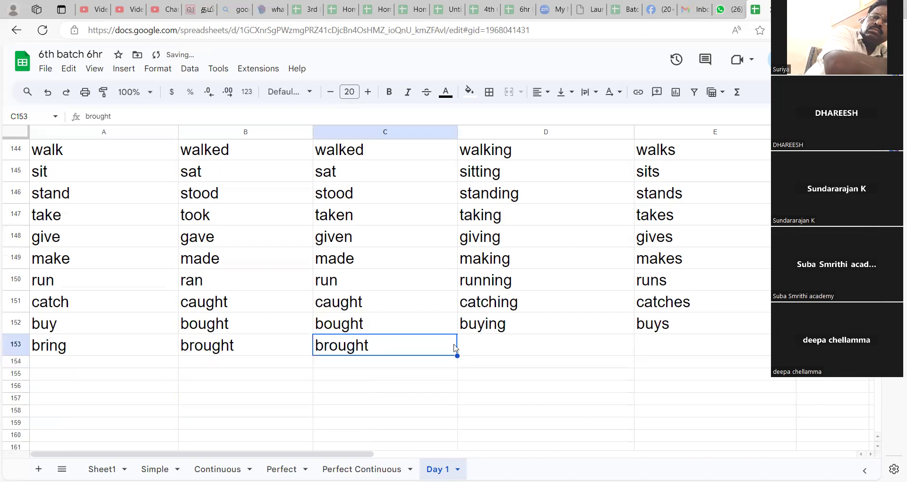
# - Complete the "bring" row by entering "bringing" in D153 and "brings" in E153
pyautogui.write('br')
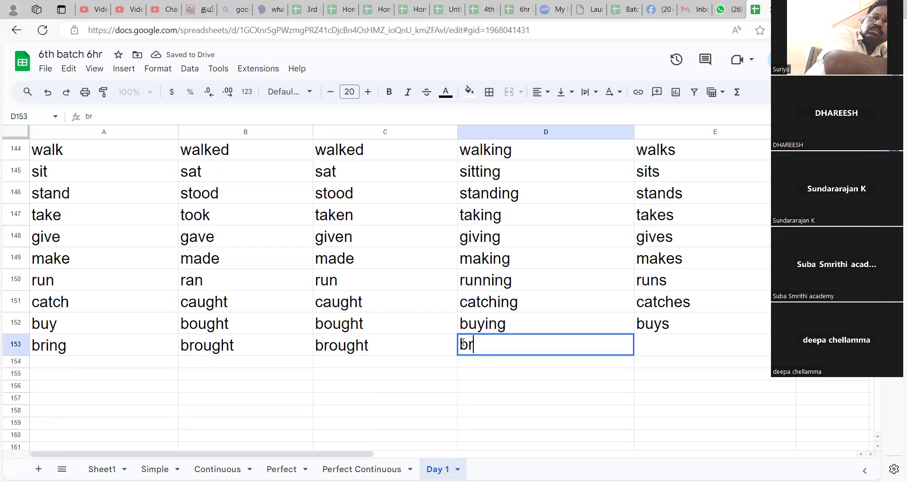
pyautogui.write('inging')
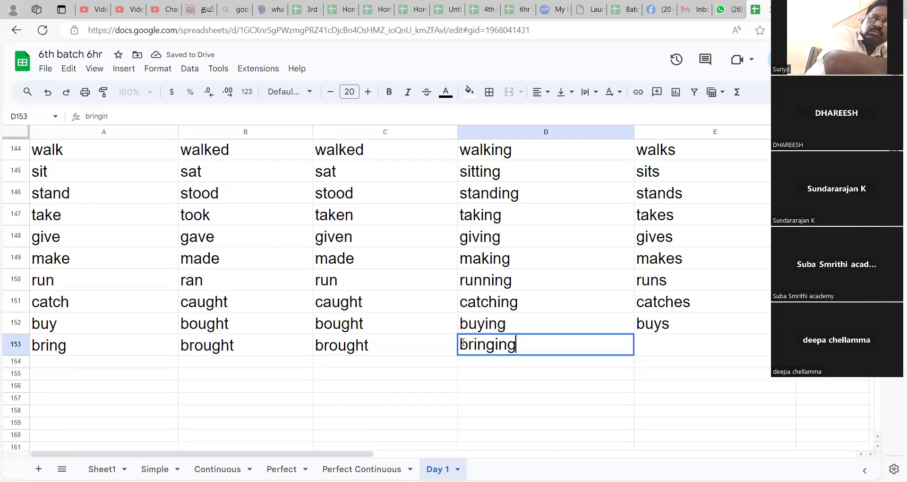
pyautogui.click(658, 348)
pyautogui.write('brings')
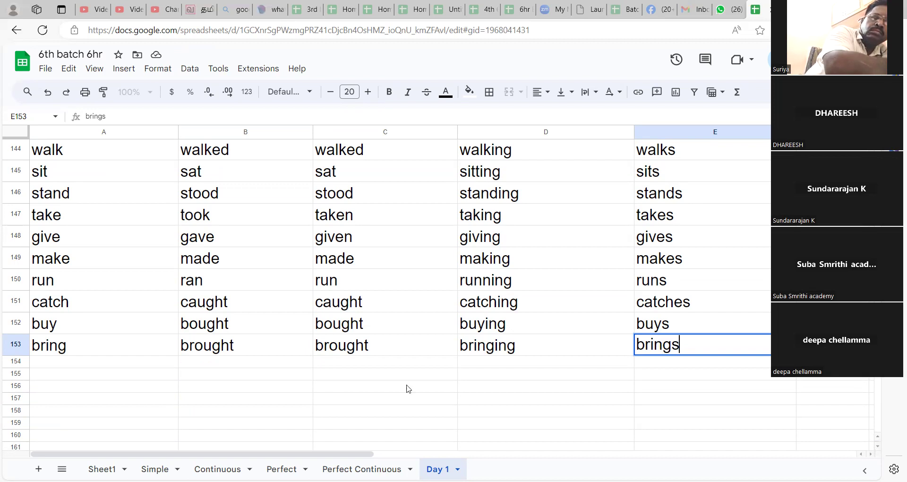
# - Fill row 154, columns A to E, with the verb forms use, used, used, using and uses
pyautogui.click(78, 363)
pyautogui.write('use')
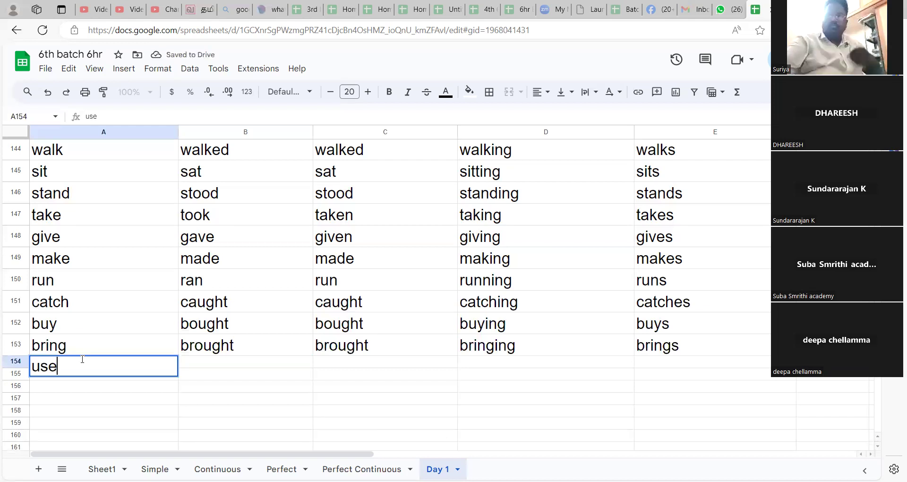
pyautogui.click(204, 364)
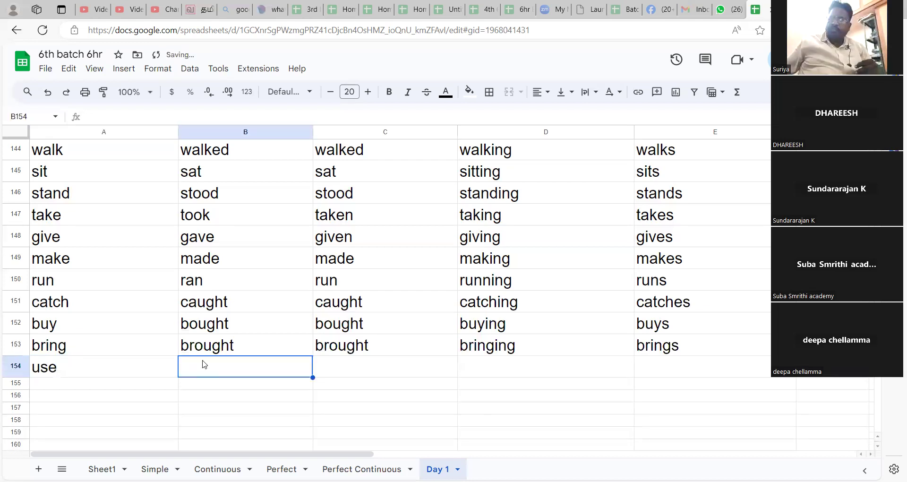
pyautogui.write('used')
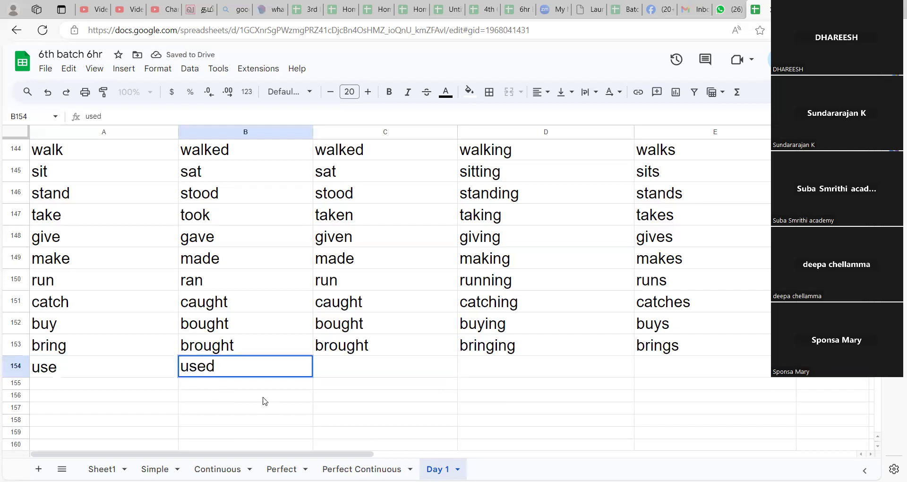
pyautogui.click(349, 373)
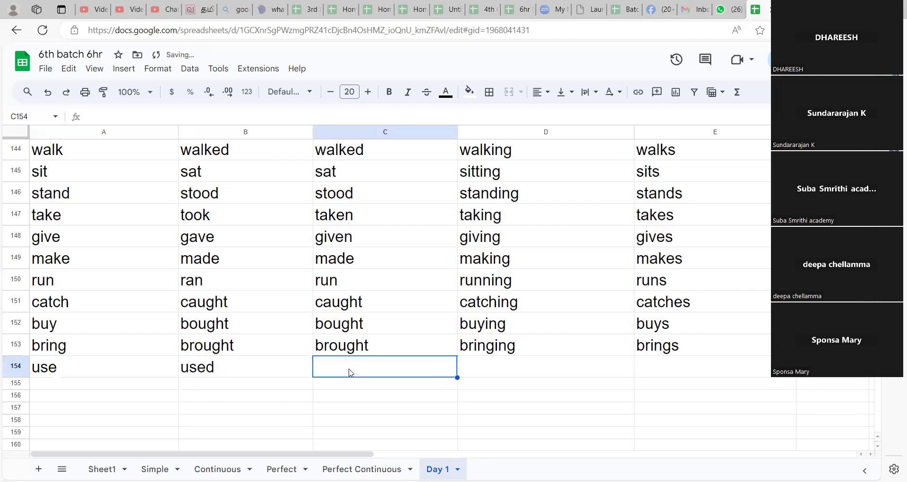
pyautogui.write('used')
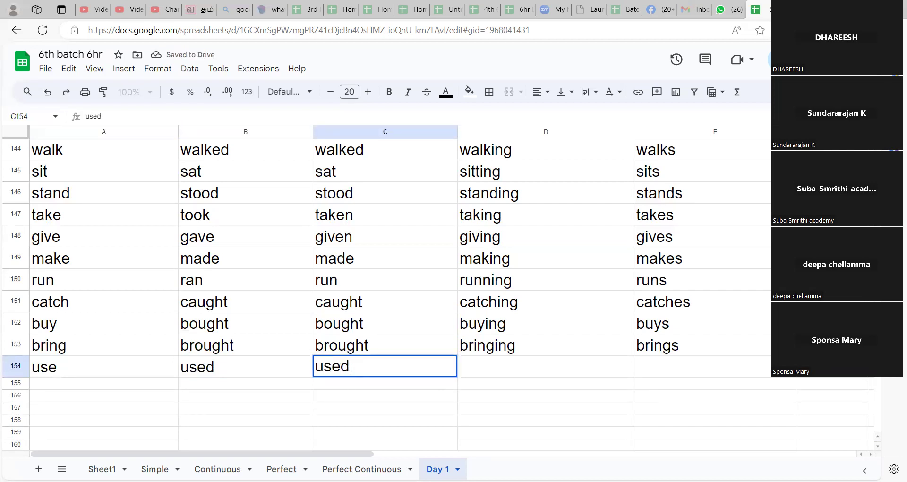
pyautogui.press('Return')
pyautogui.click(477, 370)
pyautogui.write('using')
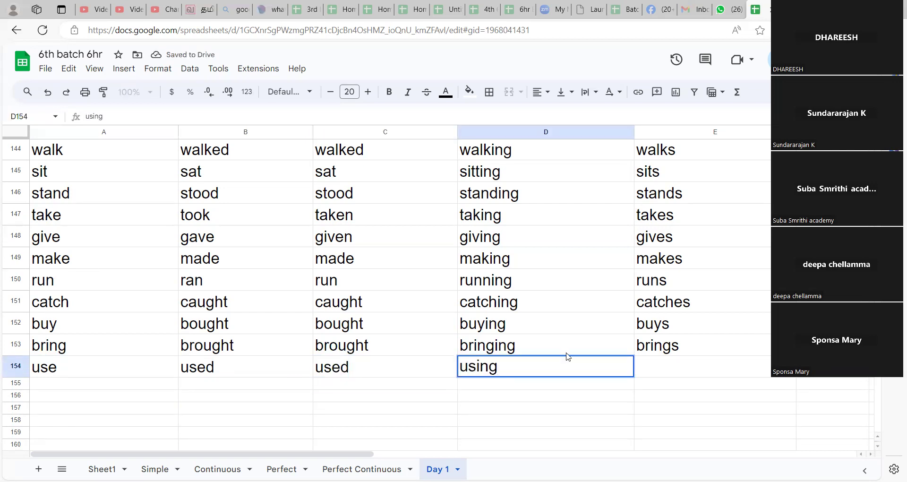
pyautogui.click(662, 365)
pyautogui.write('uses')
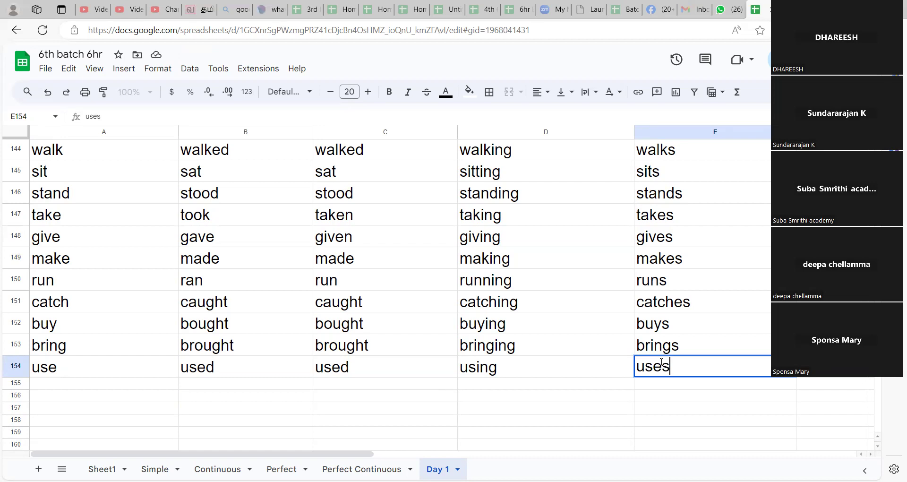
# - Fill row 155, columns A to E, with understand, understood, understood, understanding and understands
pyautogui.click(70, 385)
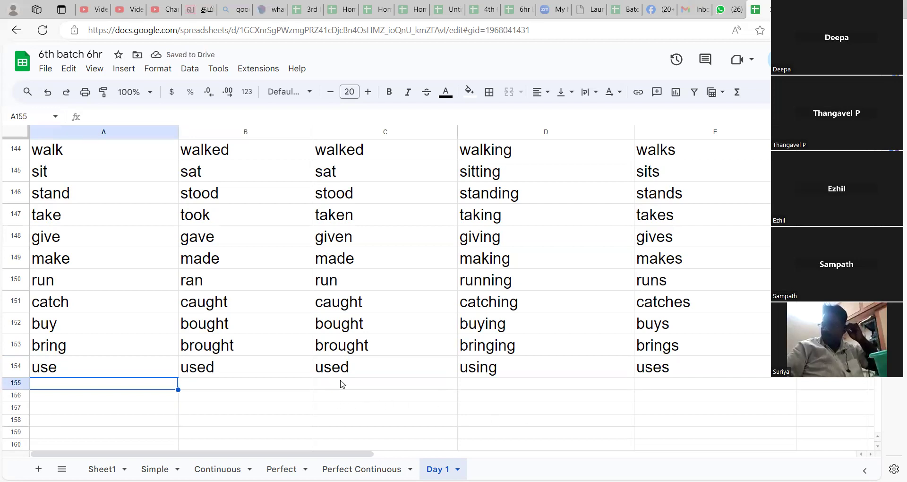
pyautogui.write('under')
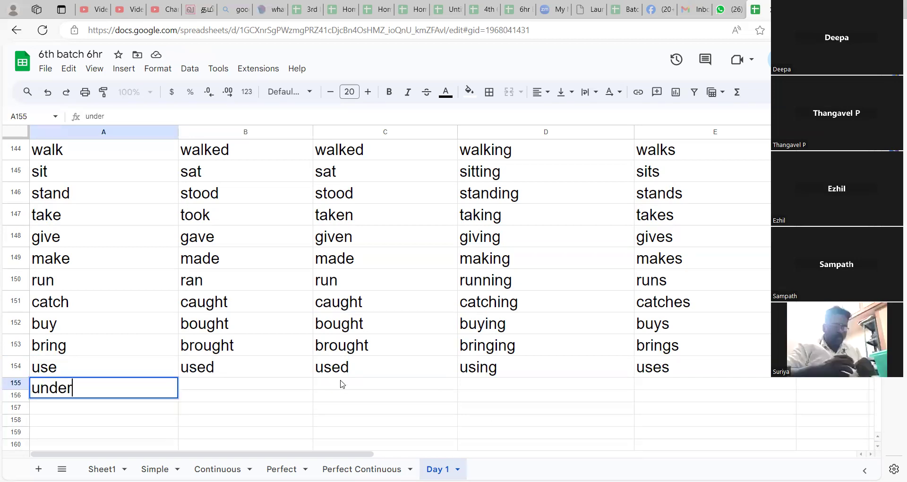
pyautogui.write('stand')
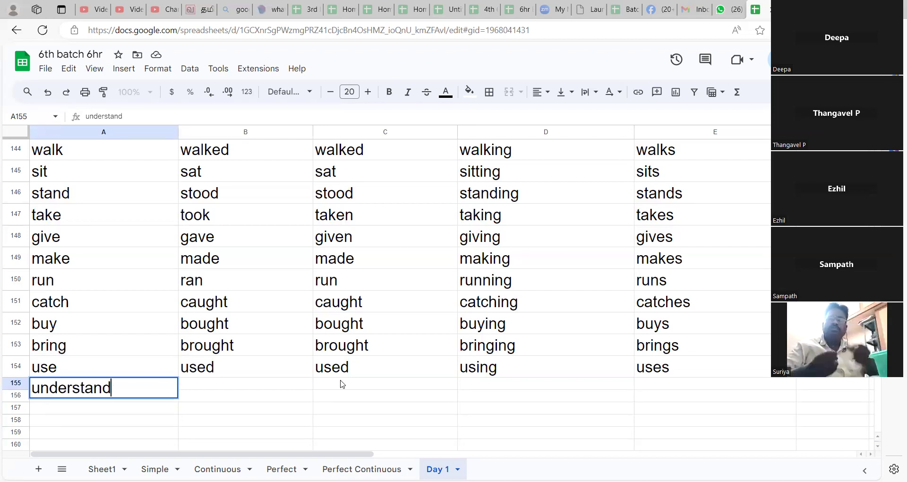
pyautogui.click(225, 393)
pyautogui.write('unde')
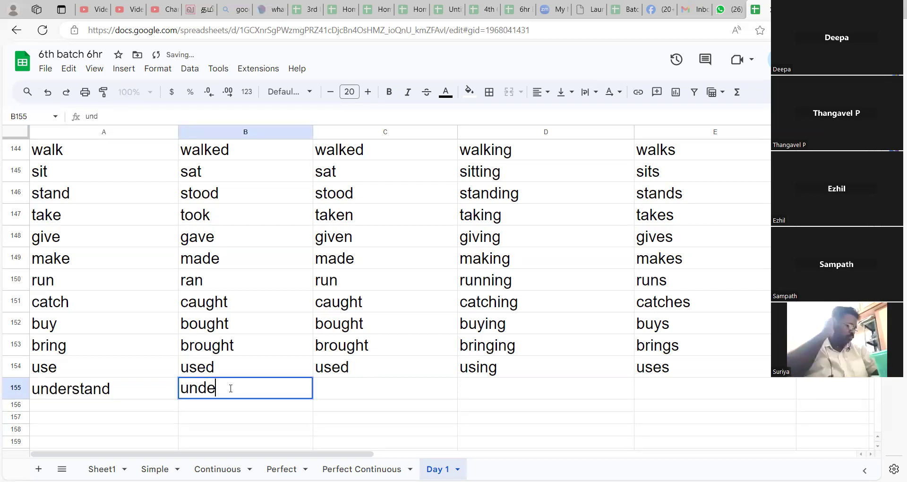
pyautogui.write('rstood')
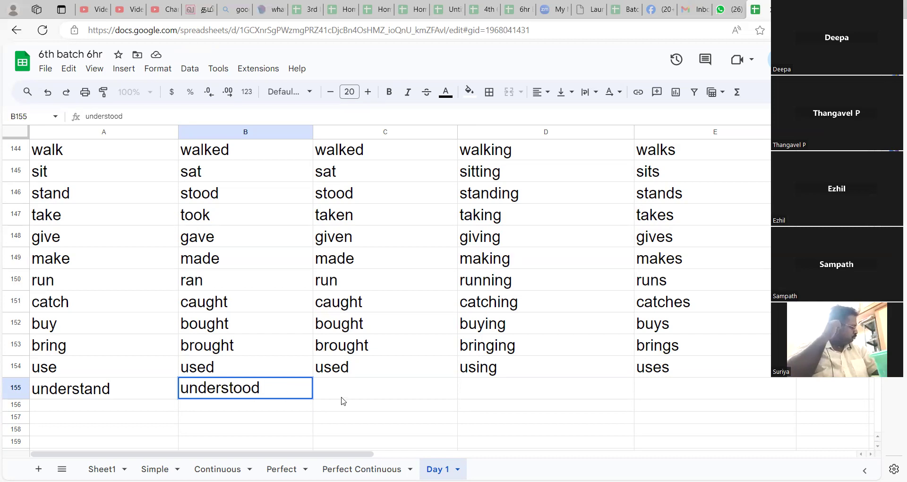
pyautogui.click(369, 396)
pyautogui.write('und')
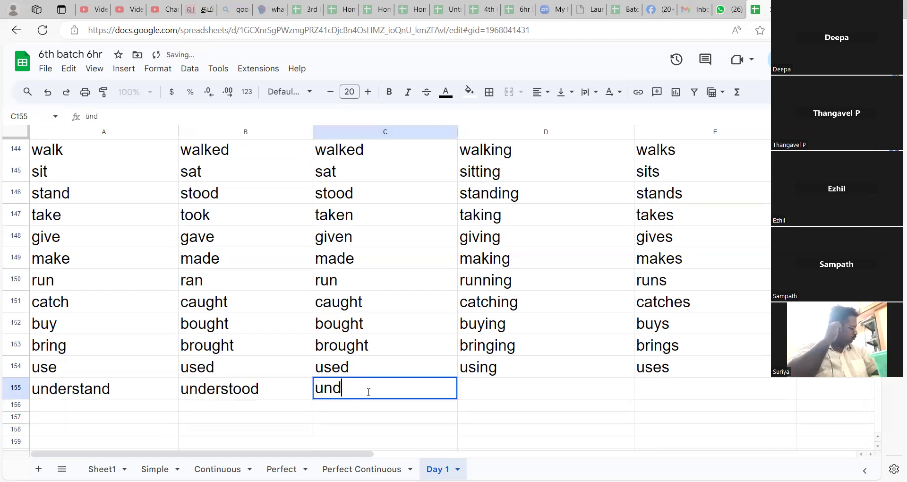
pyautogui.write('erstood')
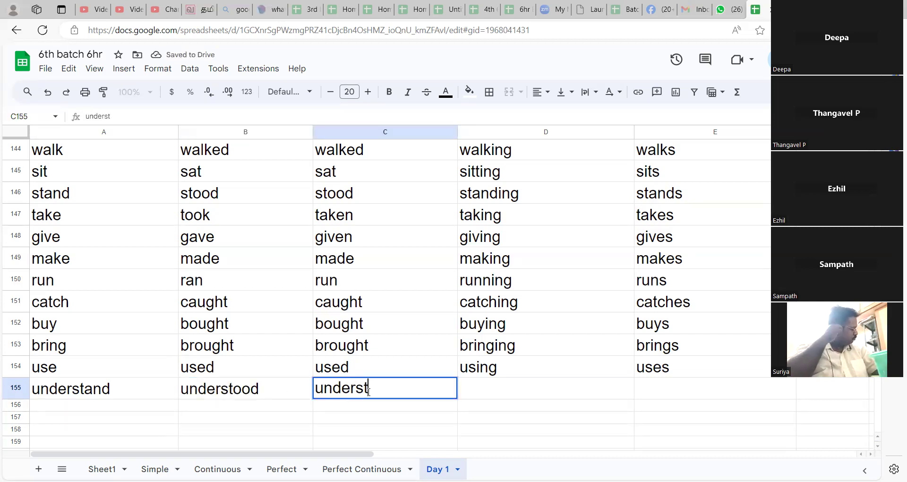
pyautogui.click(477, 397)
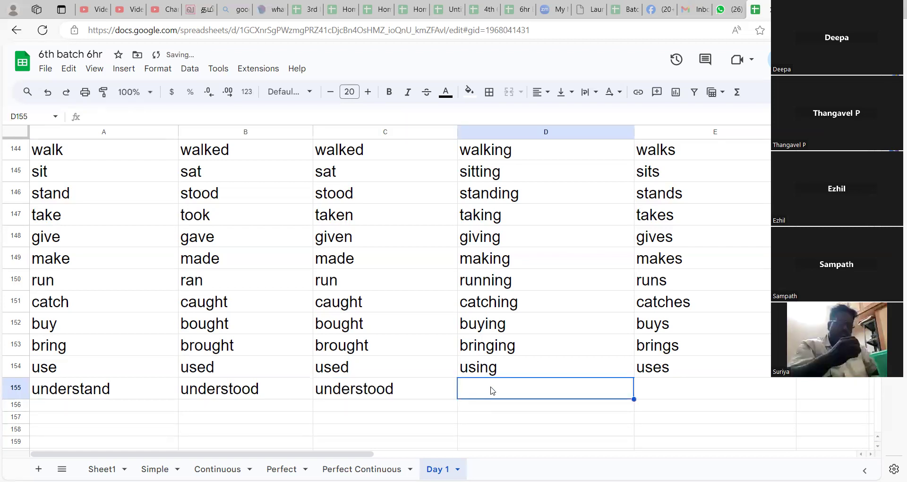
pyautogui.write('unders')
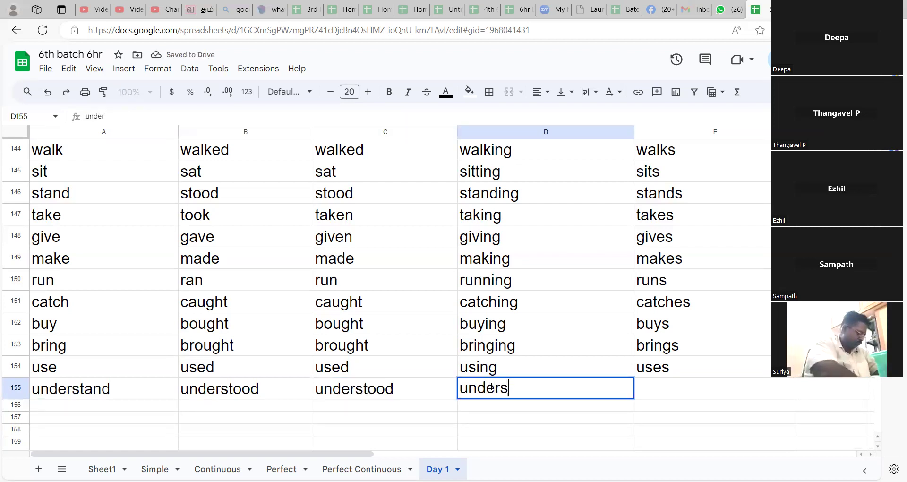
pyautogui.write('tanding')
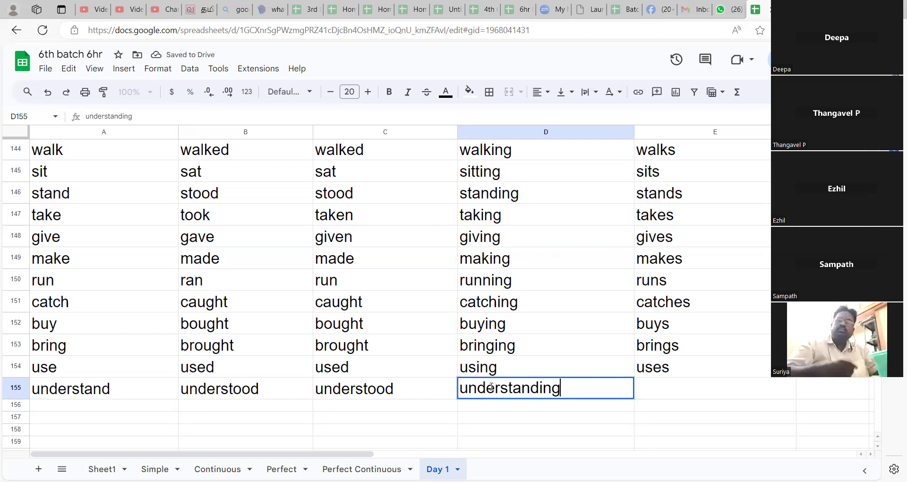
pyautogui.click(646, 391)
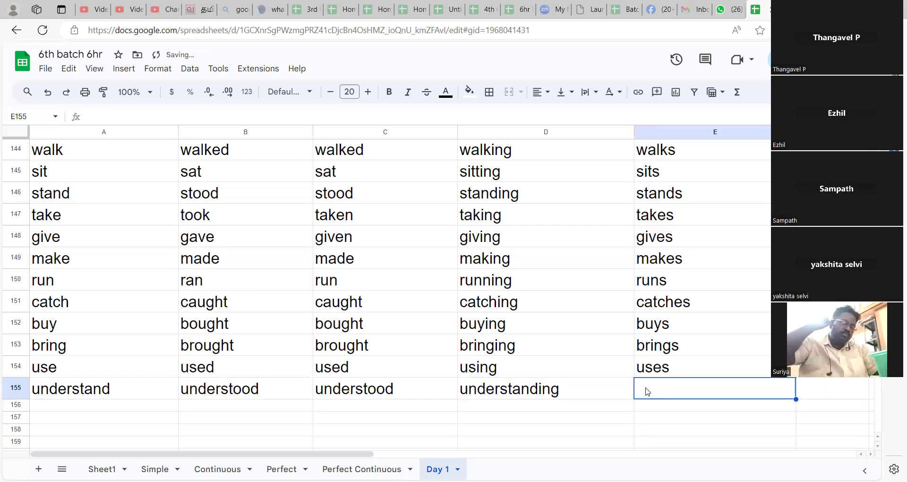
pyautogui.write('understands')
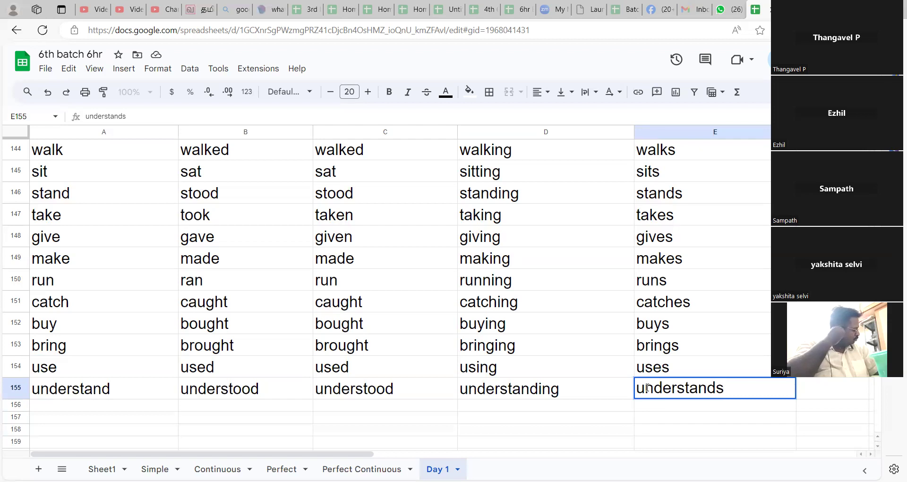
# - Review the verb forms of "understand" across row 155, cell by cell
pyautogui.click(347, 397)
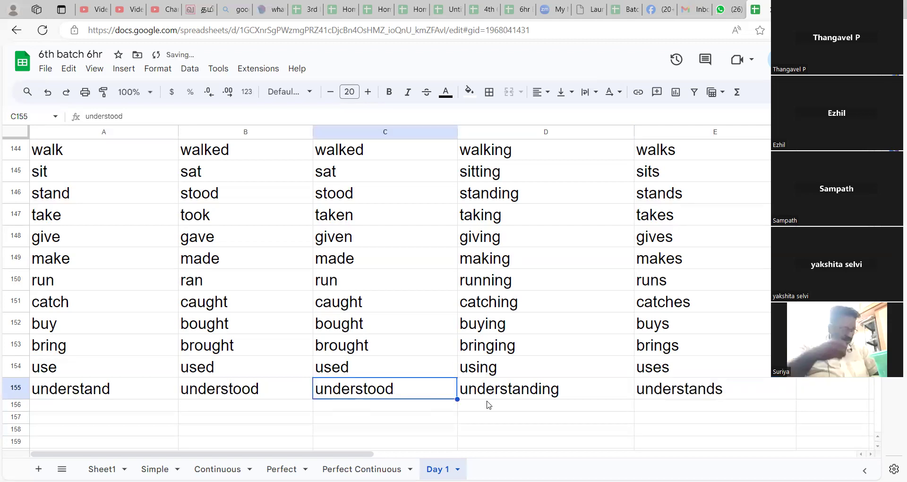
pyautogui.click(428, 331)
pyautogui.scroll(-2, 428, 336)
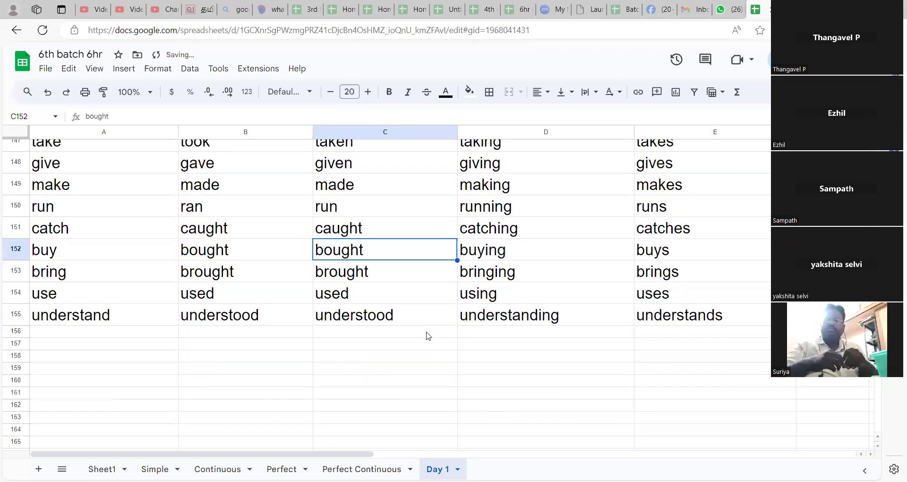
pyautogui.click(121, 315)
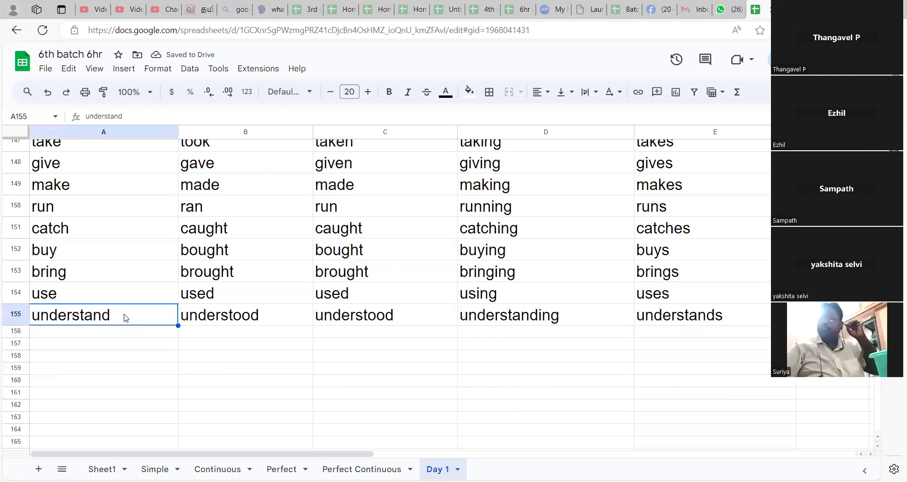
pyautogui.click(399, 318)
pyautogui.click(521, 325)
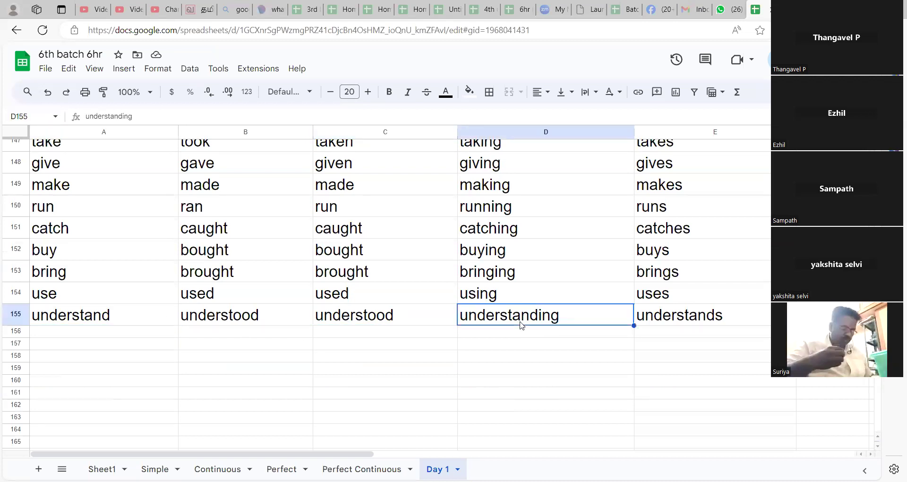
pyautogui.click(113, 316)
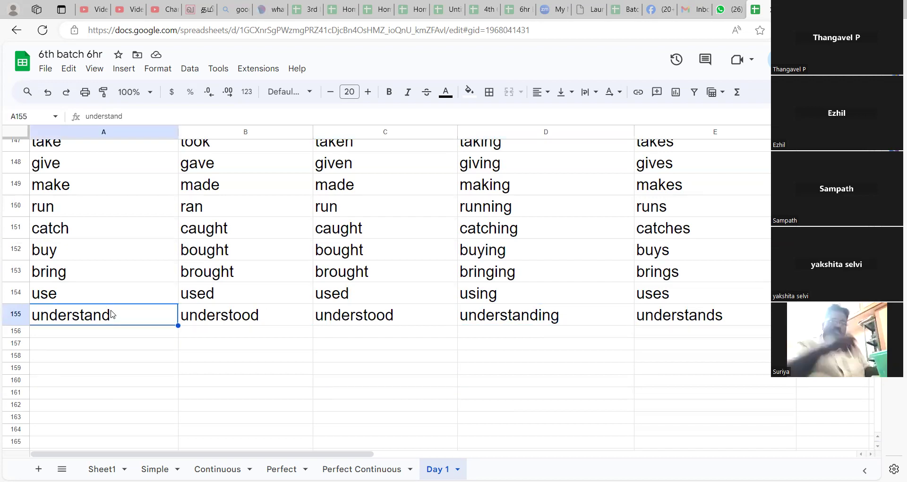
pyautogui.click(234, 315)
pyautogui.click(354, 315)
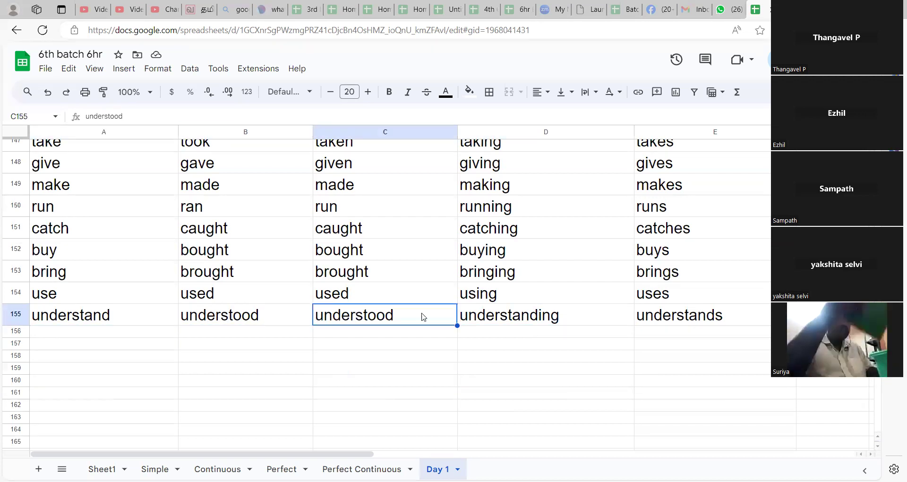
pyautogui.click(506, 320)
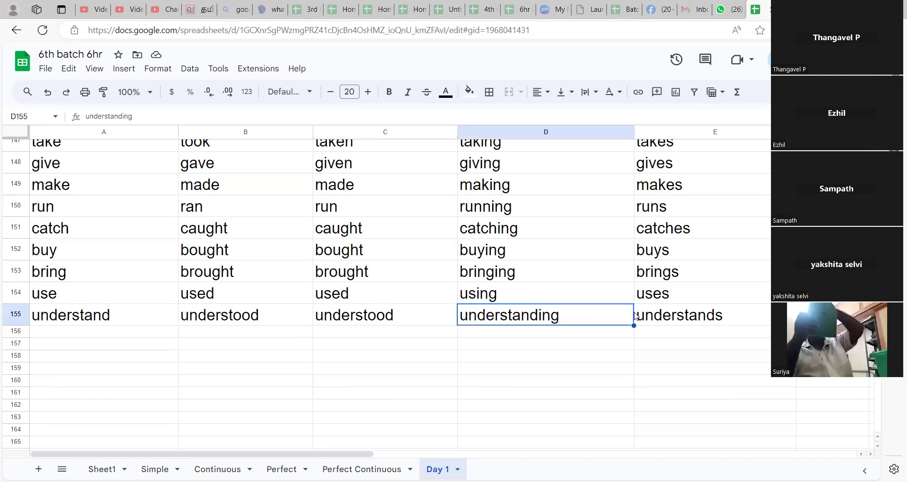
pyautogui.click(660, 316)
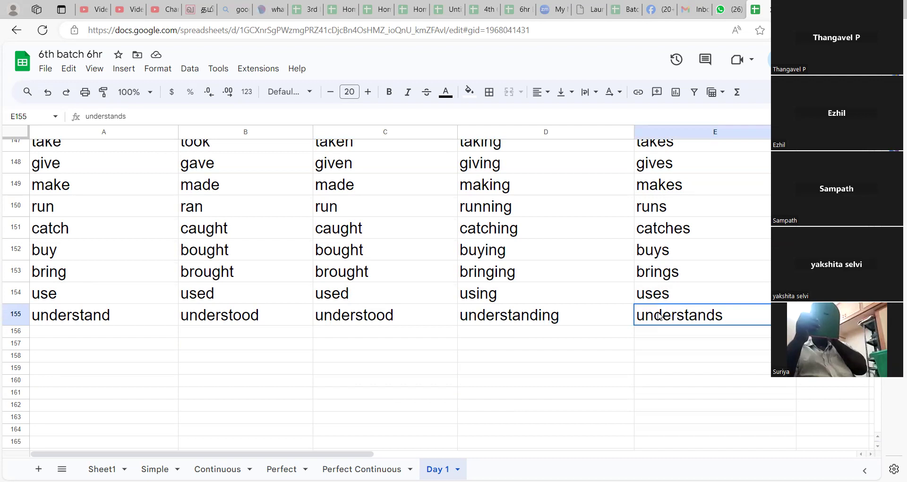
# - Fill row 156, columns A to E, with the verb forms see, saw, seen, seeing and sees
pyautogui.click(112, 331)
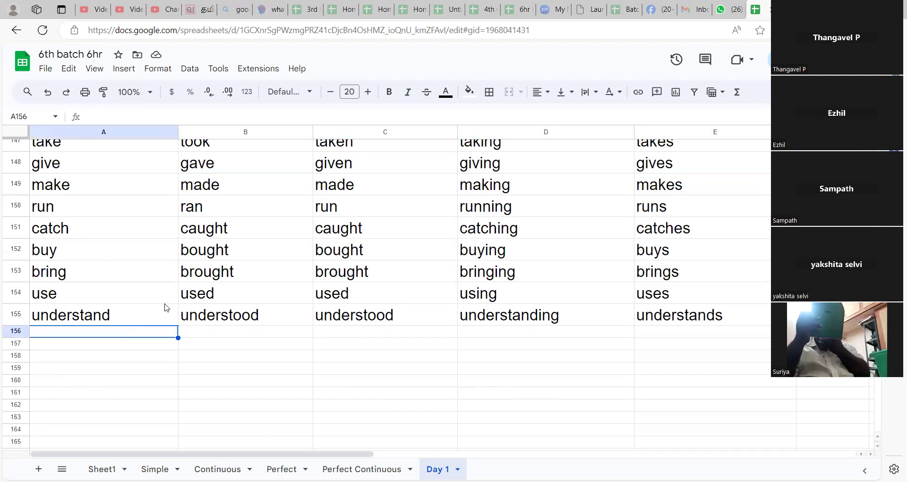
pyautogui.write('see')
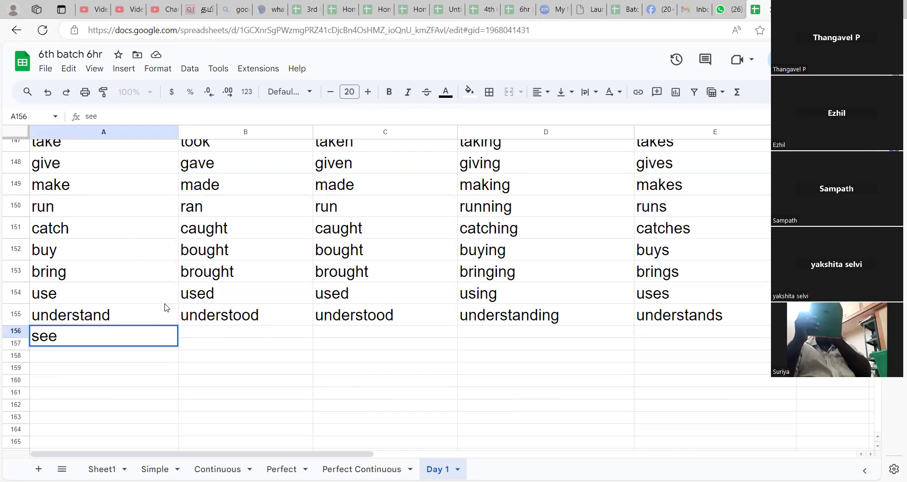
pyautogui.click(200, 336)
pyautogui.write('saw')
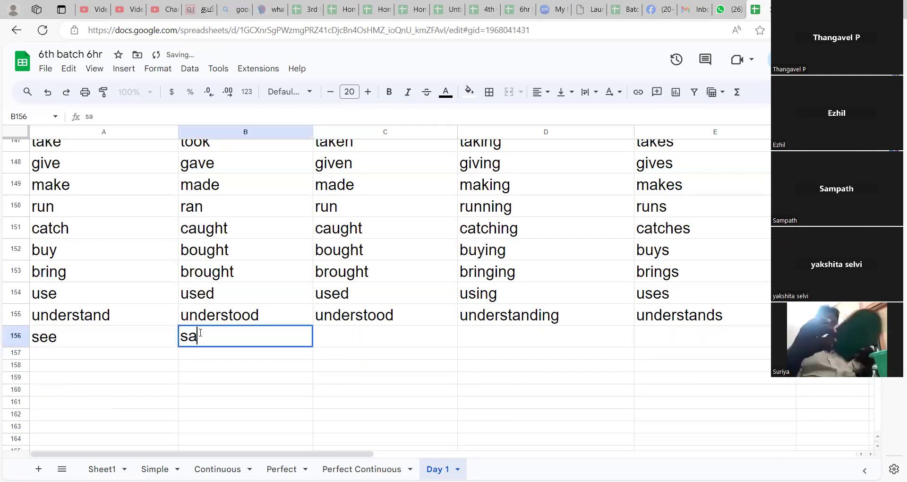
pyautogui.click(336, 343)
pyautogui.write('seen')
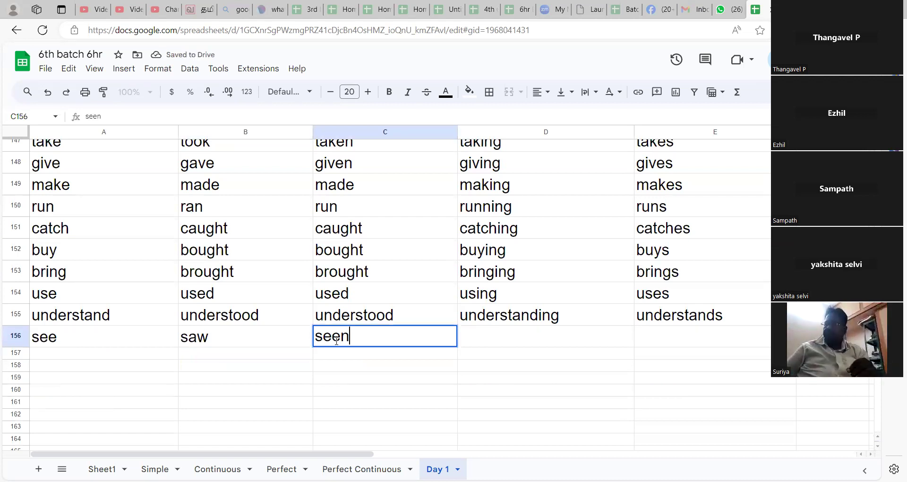
pyautogui.click(468, 339)
pyautogui.write('seeing')
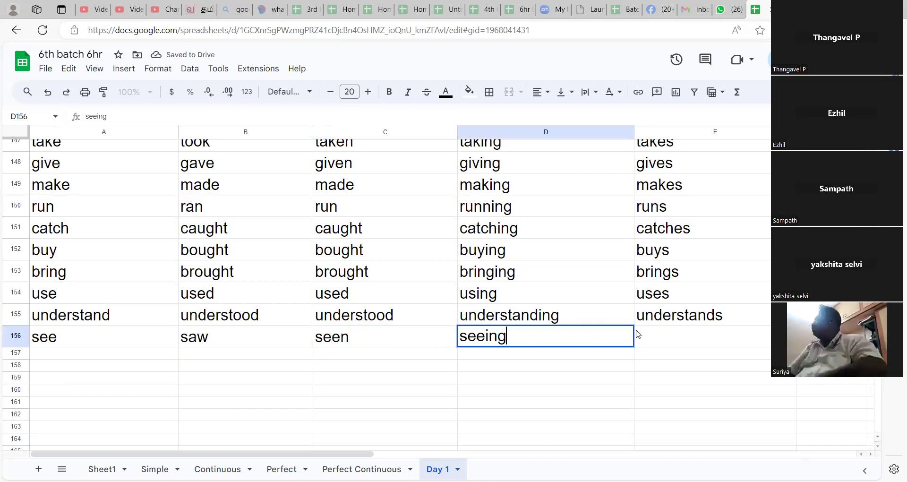
pyautogui.click(642, 336)
pyautogui.write('sees')
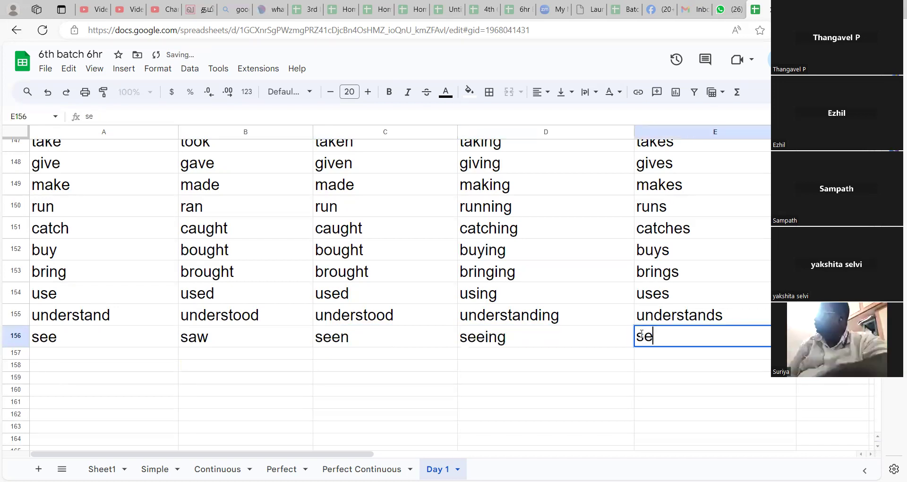
pyautogui.click(65, 341)
pyautogui.click(218, 340)
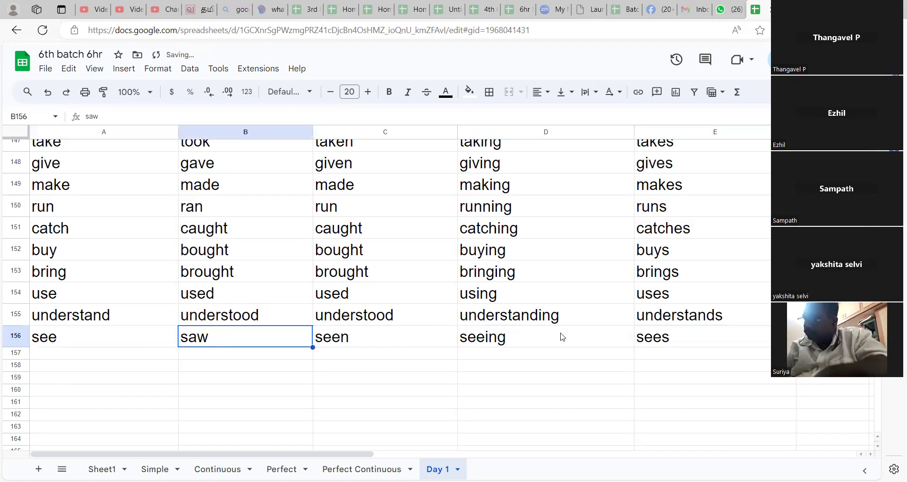
pyautogui.click(639, 338)
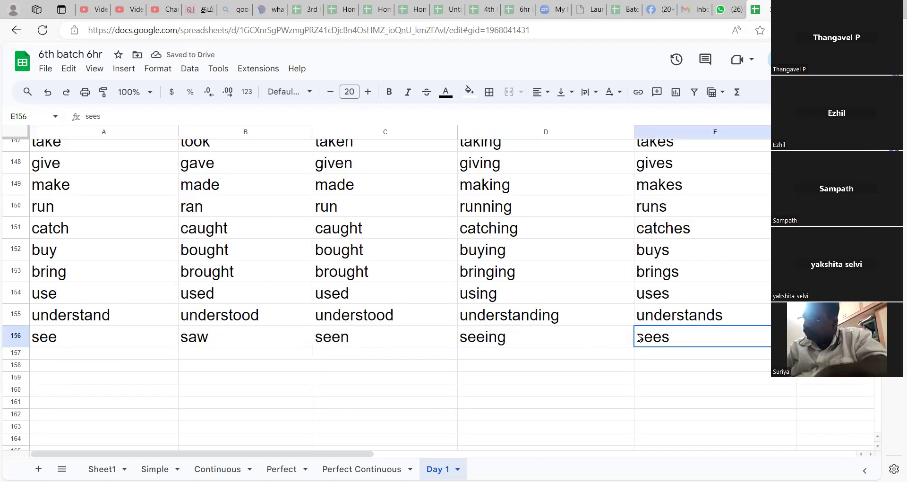
# - Start the next verb in row 157 by entering "know" in A157 and "knew" in B157
pyautogui.click(99, 355)
pyautogui.write('know')
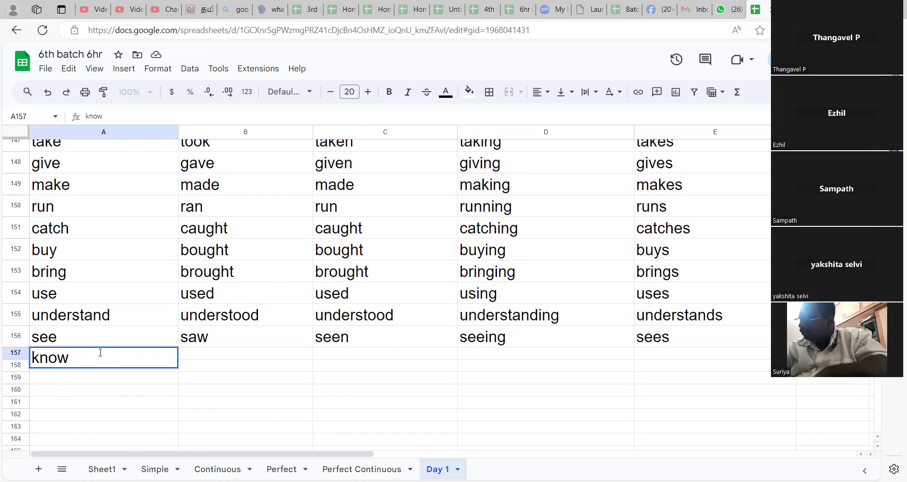
pyautogui.click(198, 360)
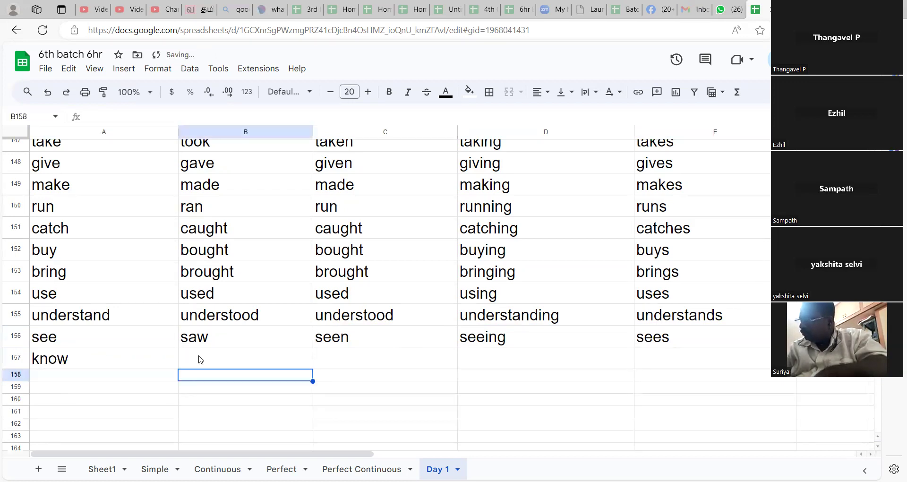
pyautogui.write('kn')
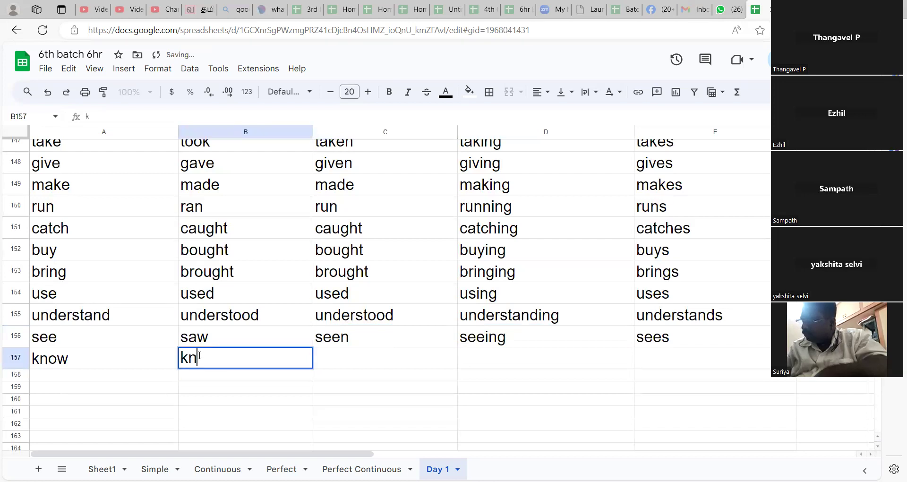
pyautogui.write('ew')
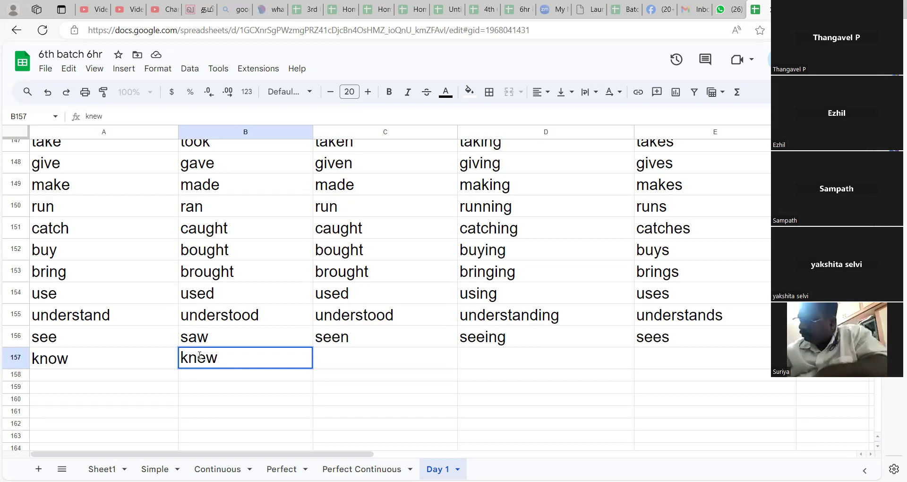
pyautogui.click(101, 364)
pyautogui.click(215, 367)
pyautogui.click(122, 369)
pyautogui.click(250, 366)
# - Complete the "know" row by entering "known" in C157, "knowing" in D157 and "knows" in E157
pyautogui.click(350, 367)
pyautogui.write('known')
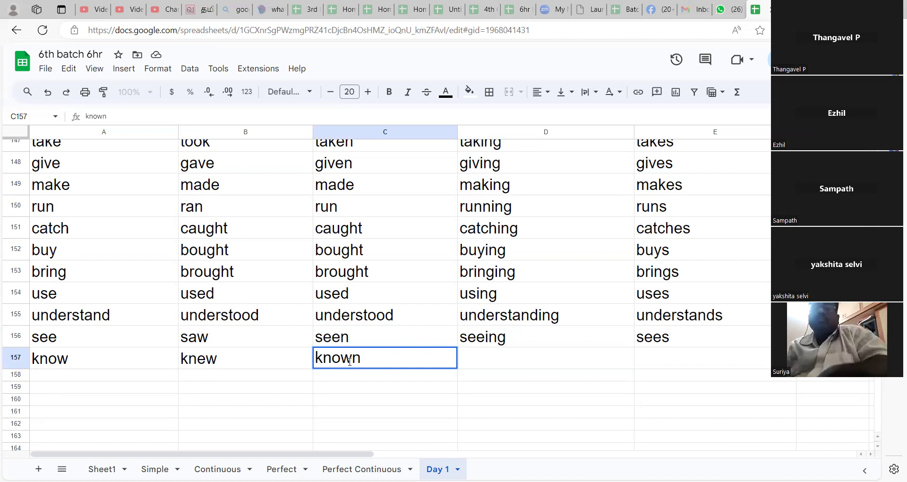
pyautogui.click(478, 360)
pyautogui.write('knowing')
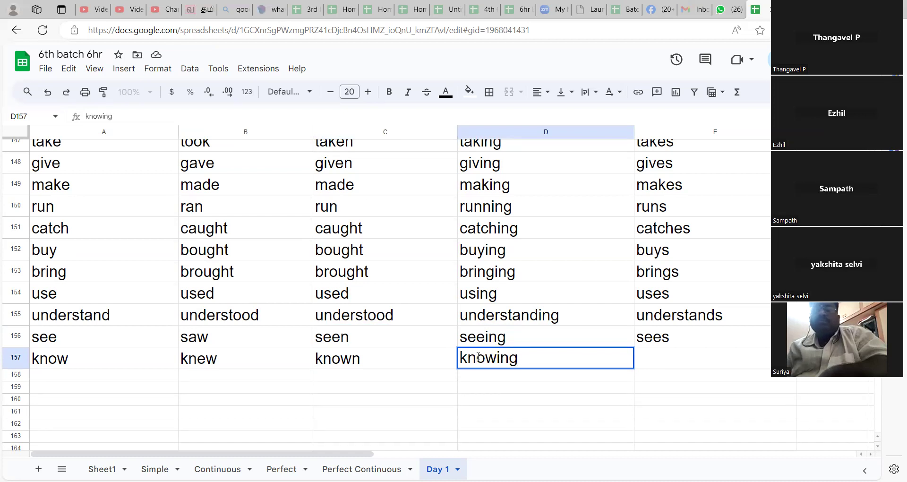
pyautogui.click(654, 353)
pyautogui.write('kno')
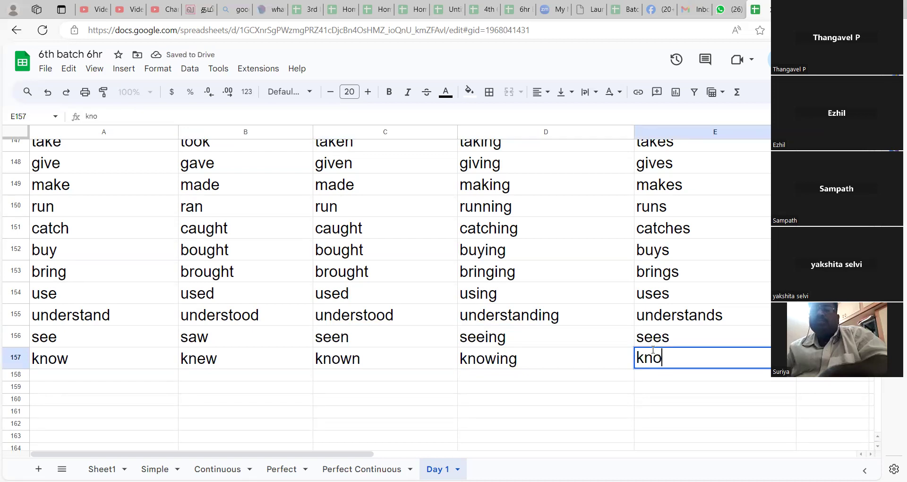
pyautogui.write('ws')
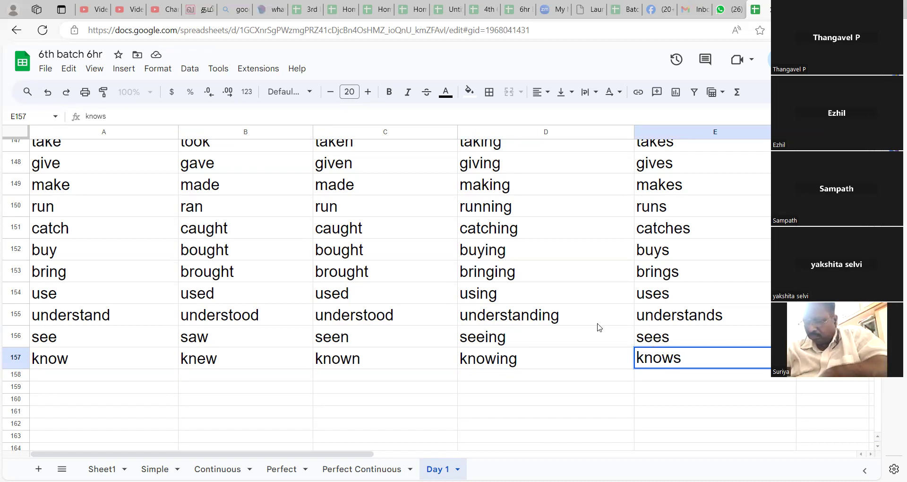
# - Fill row 158, columns A to E, with the verb forms note, noted, noted, noting and notes
pyautogui.click(122, 382)
pyautogui.write('note')
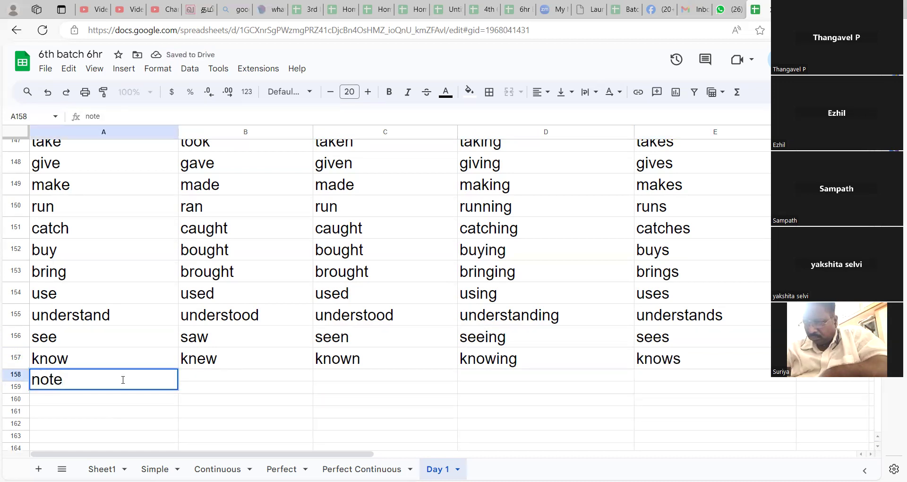
pyautogui.click(184, 379)
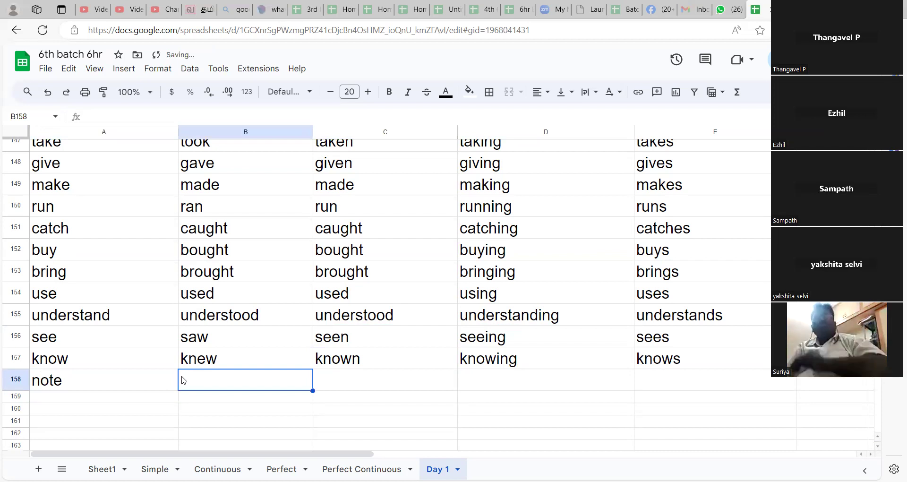
pyautogui.write('noted')
pyautogui.click(337, 385)
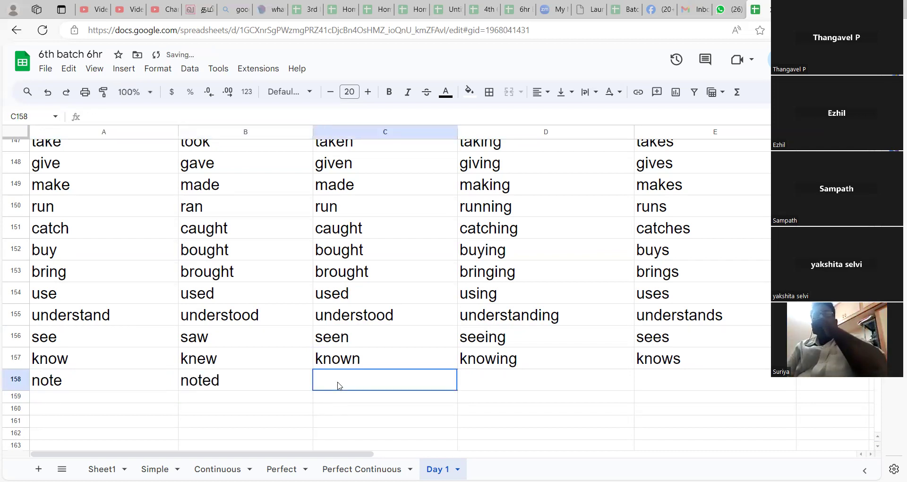
pyautogui.click(254, 382)
pyautogui.click(343, 382)
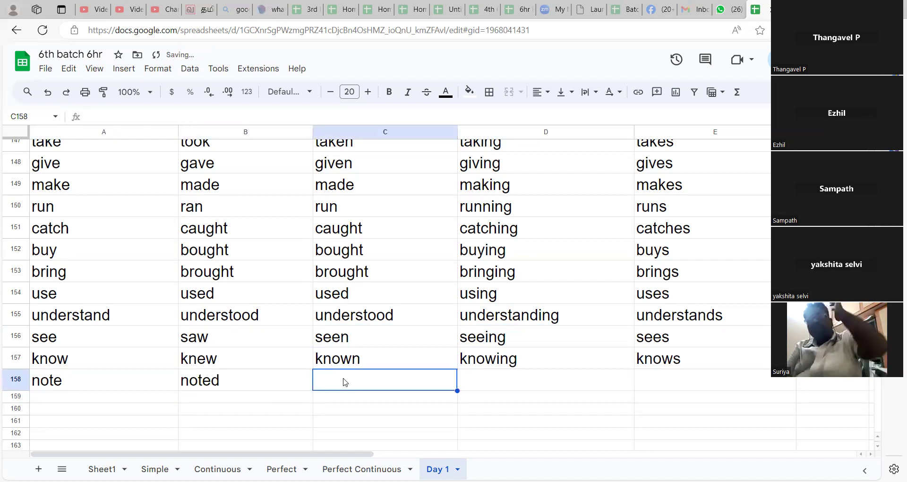
pyautogui.write('noted')
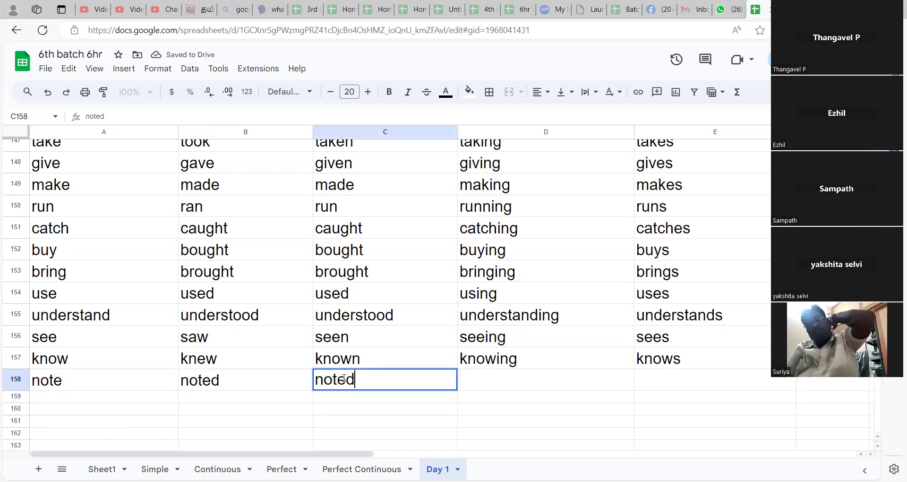
pyautogui.click(478, 383)
pyautogui.write('no')
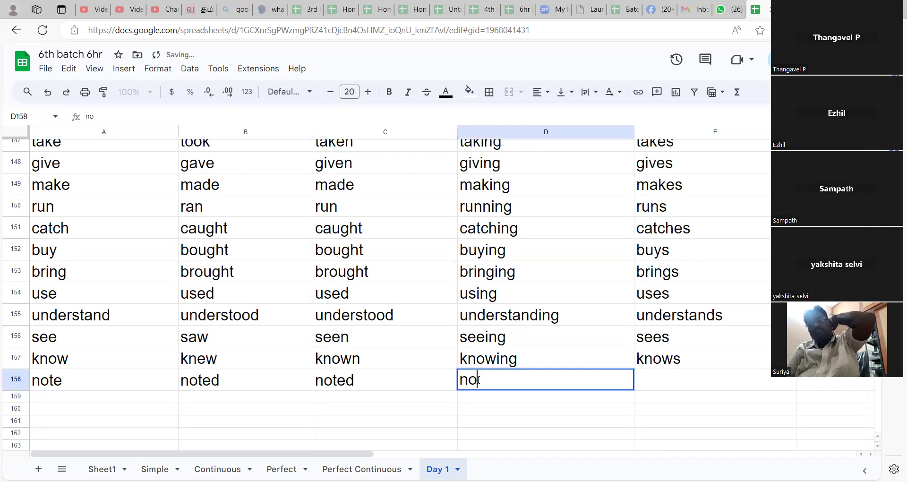
pyautogui.write('ting')
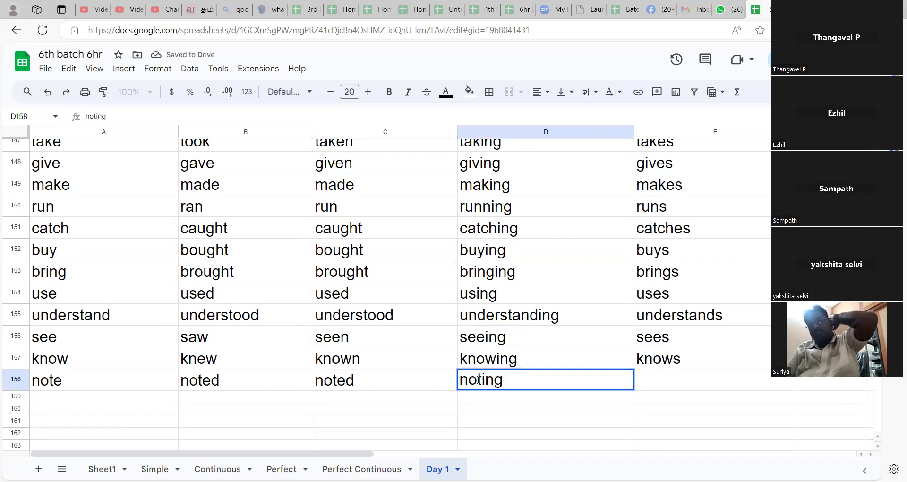
pyautogui.click(647, 381)
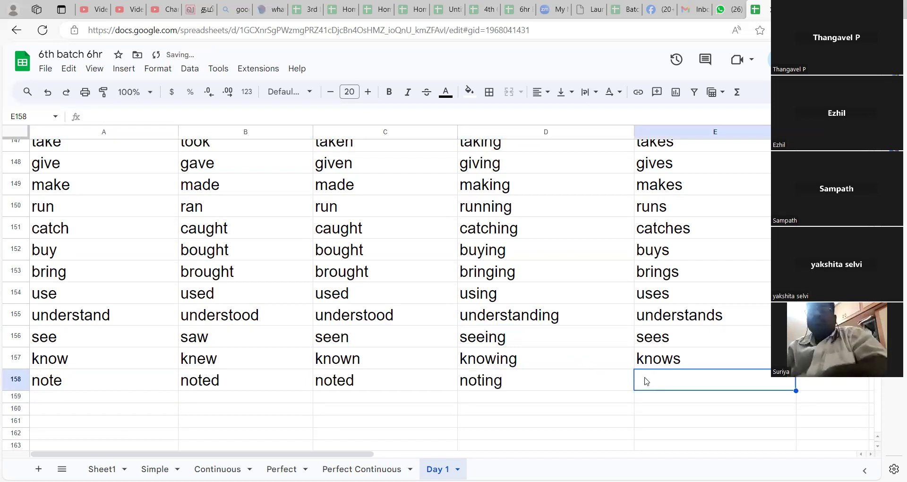
pyautogui.write('notes')
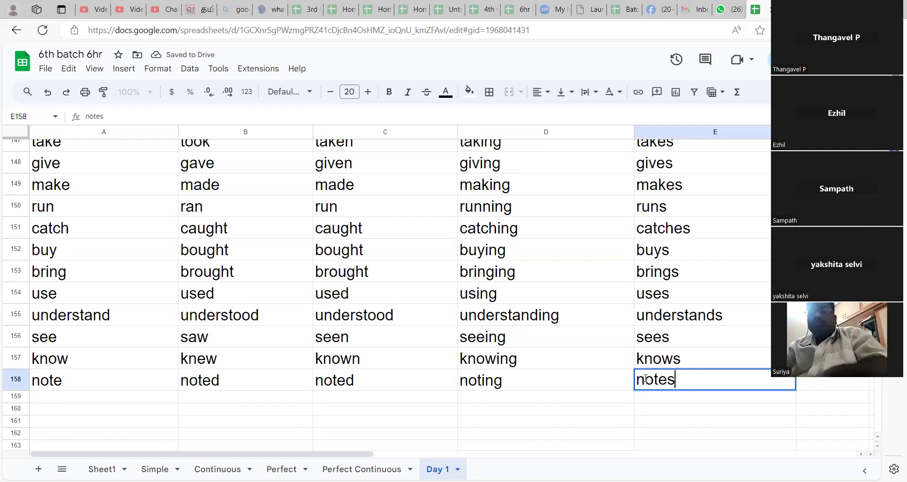
# - Start the next verb in row 159 by entering "speak" in A159 and "spoke" in B159
pyautogui.click(77, 401)
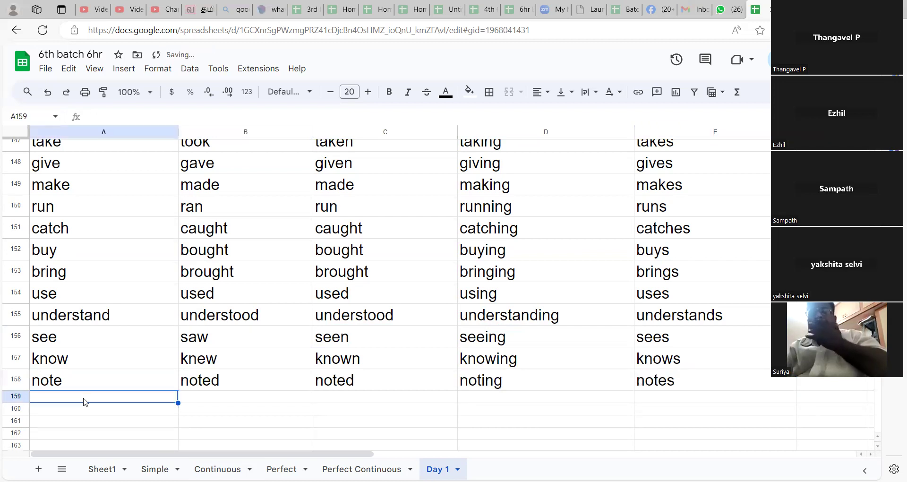
pyautogui.write('tw')
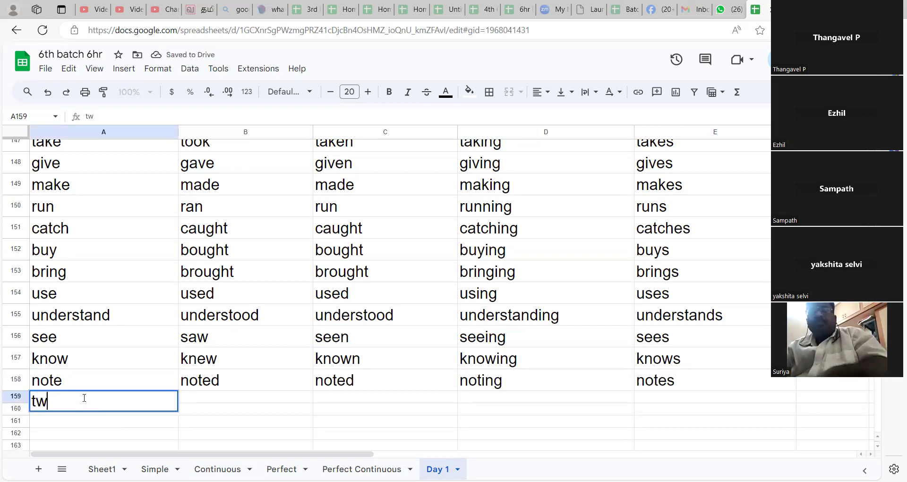
pyautogui.press('BackSpace')
pyautogui.press('BackSpace')
pyautogui.write('s')
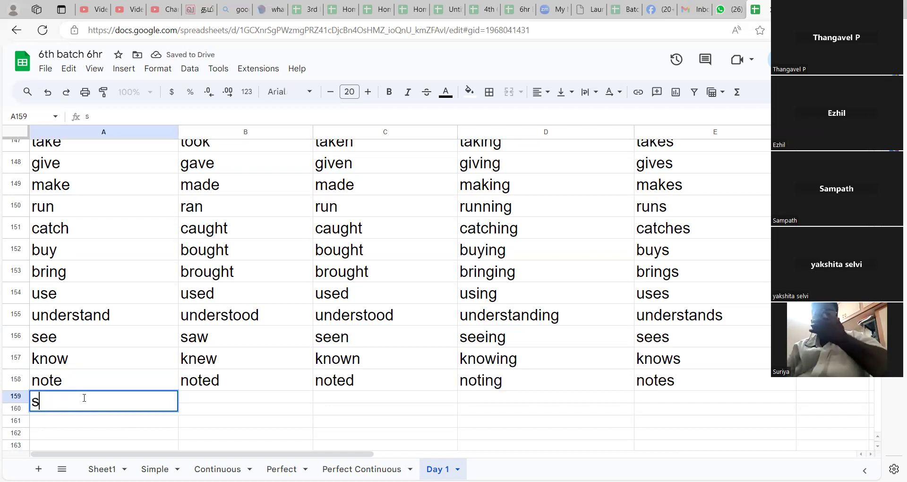
pyautogui.write('peak')
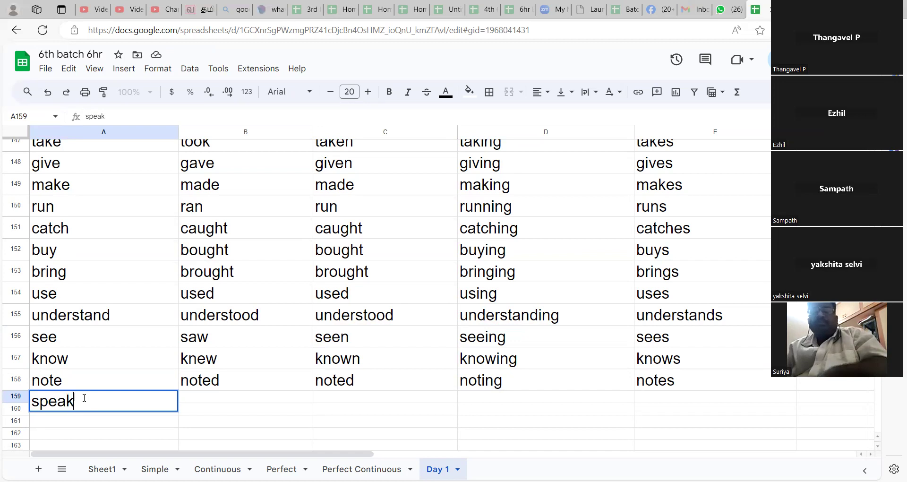
pyautogui.click(189, 405)
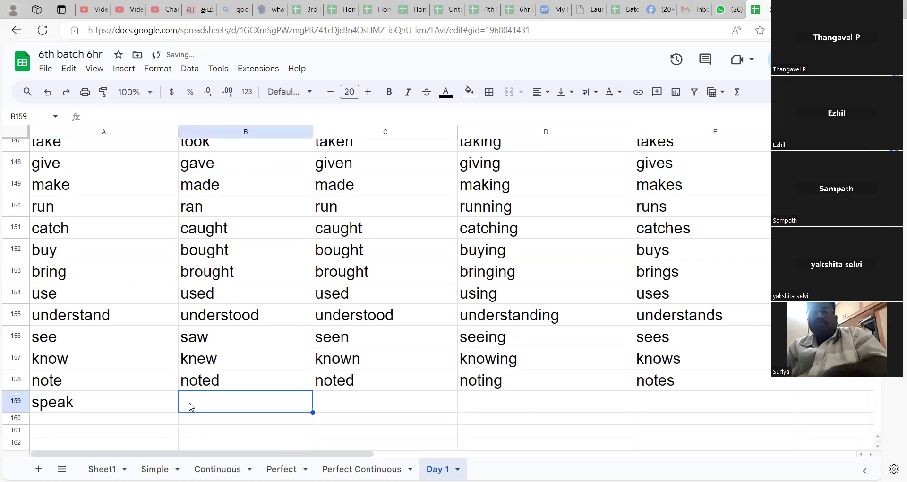
pyautogui.write('spoke')
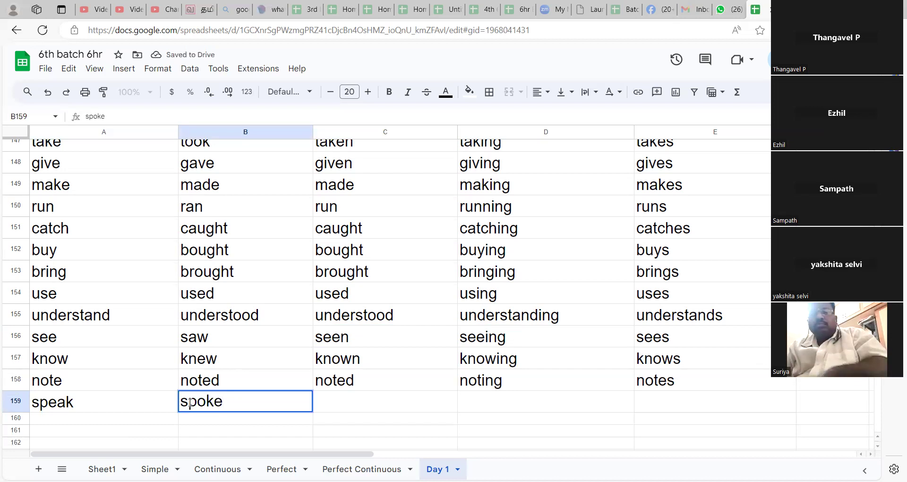
# - Complete the "speak" row by entering "spoken" in C159, "speaking" in D159 and "speaks" in E159
pyautogui.click(327, 401)
pyautogui.write('spoken')
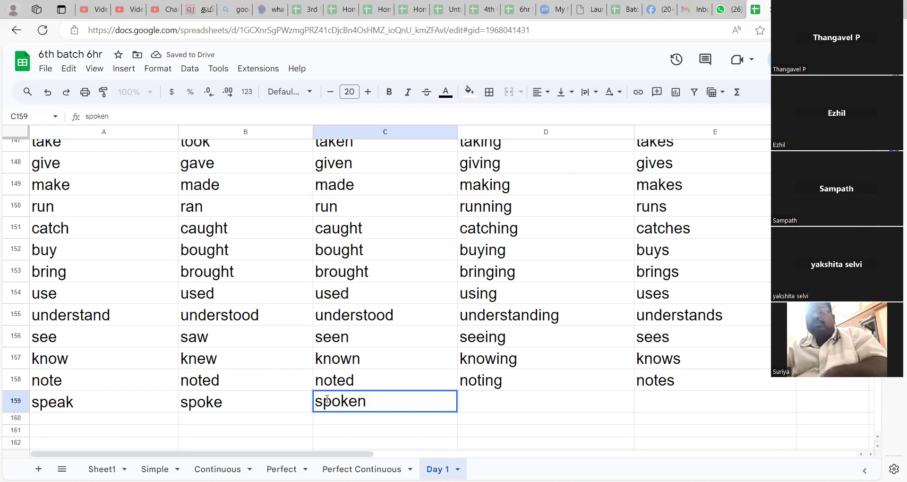
pyautogui.click(487, 403)
pyautogui.write('s')
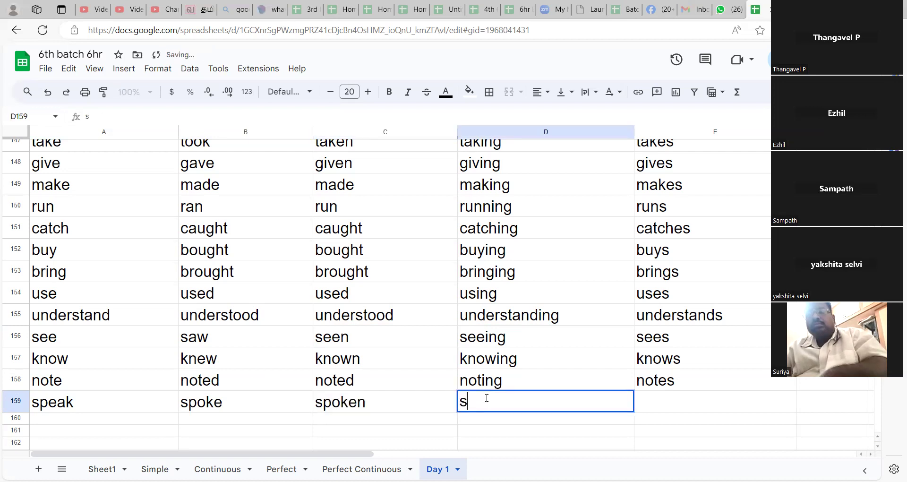
pyautogui.write('peaking')
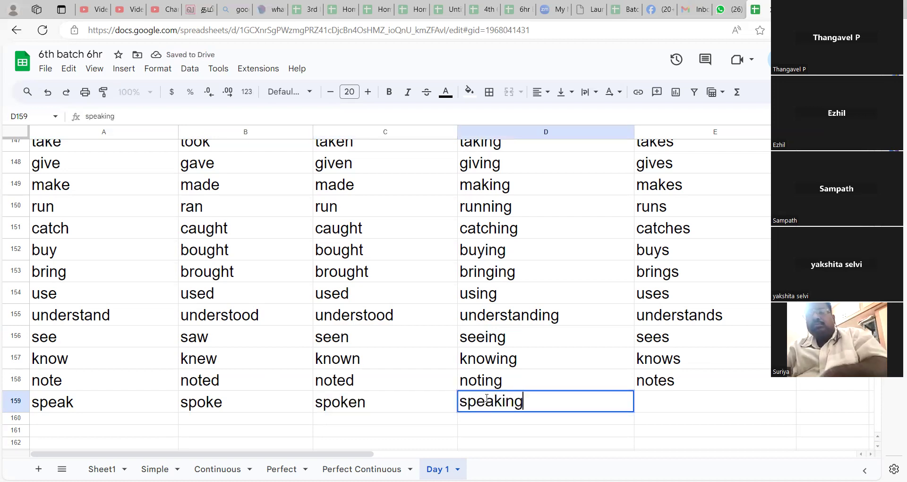
pyautogui.click(647, 389)
pyautogui.click(646, 400)
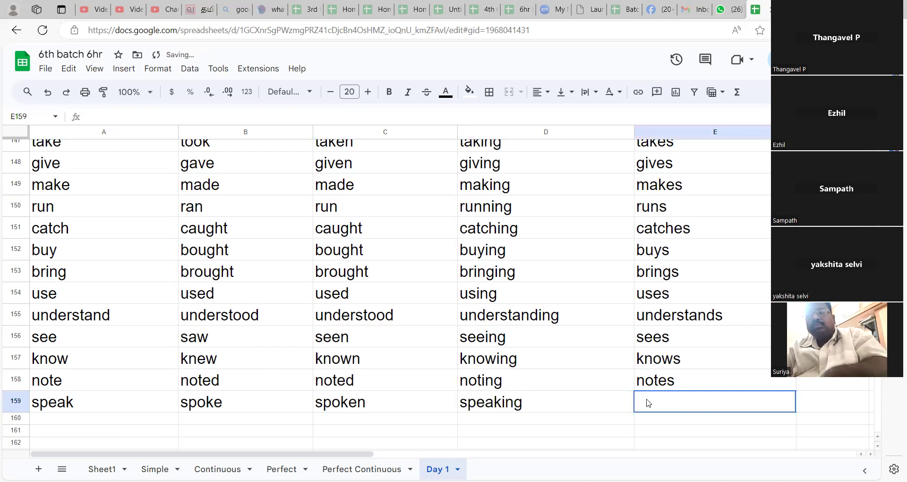
pyautogui.write('speaks')
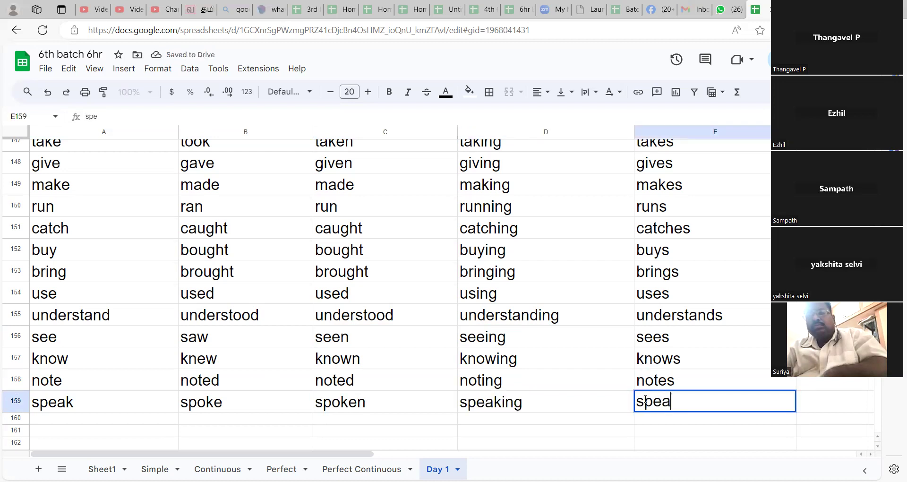
pyautogui.click(212, 409)
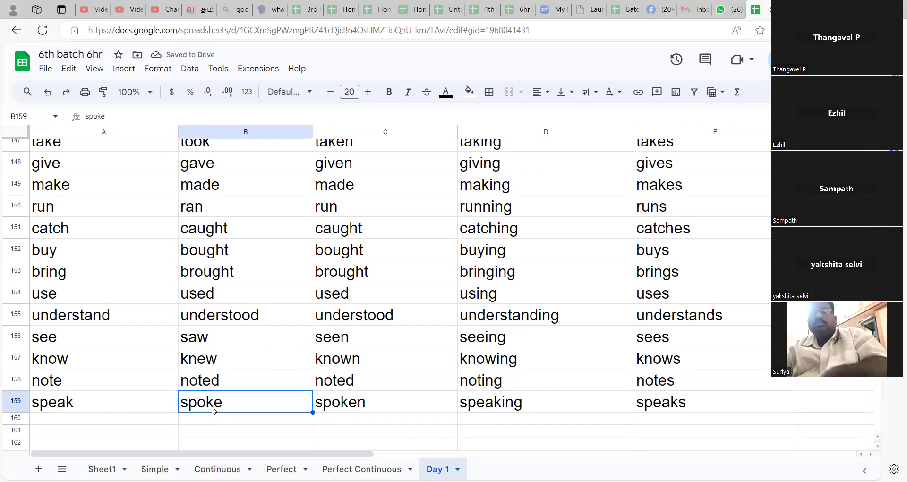
pyautogui.click(130, 405)
pyautogui.click(187, 405)
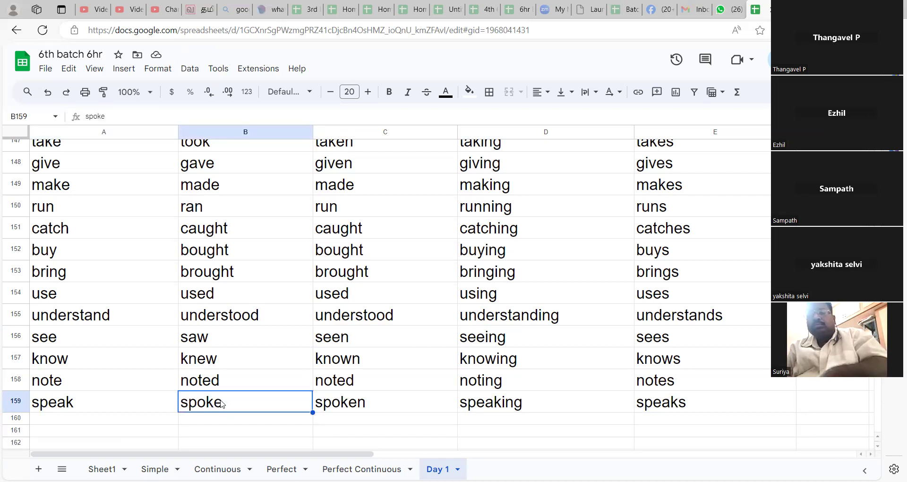
pyautogui.scroll(-2, 221, 403)
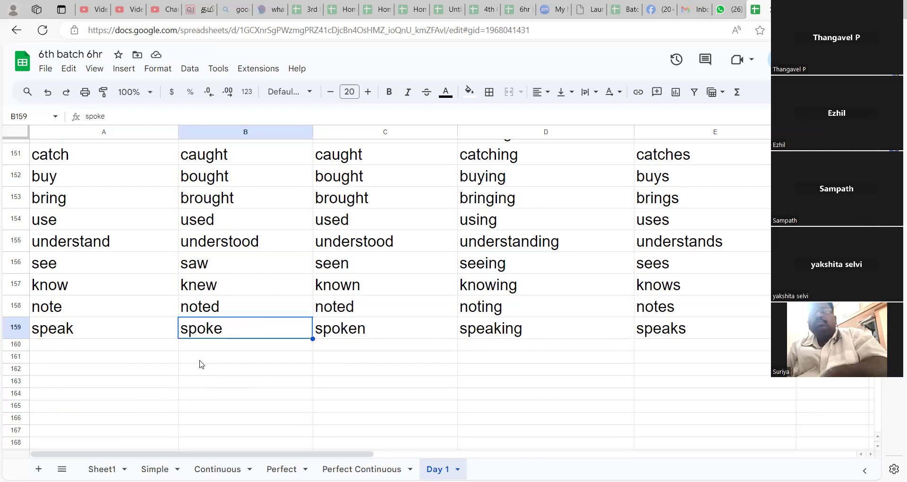
pyautogui.click(194, 345)
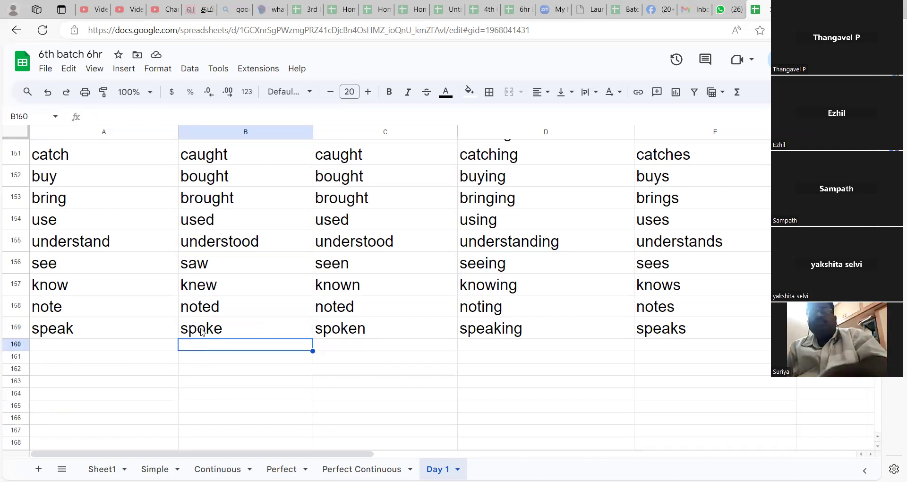
pyautogui.click(208, 334)
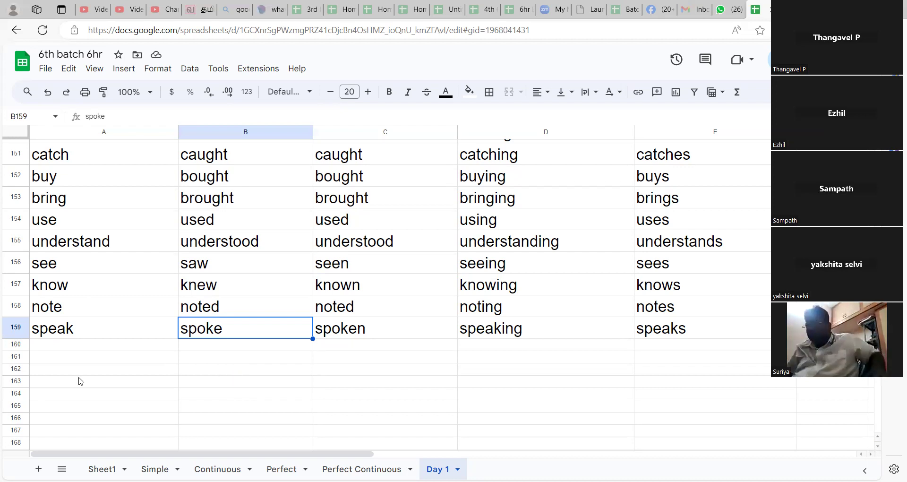
# - Fill row 160, columns A to E, with the verb forms talk, talked, talked, talking and talks
pyautogui.click(68, 346)
pyautogui.write('t')
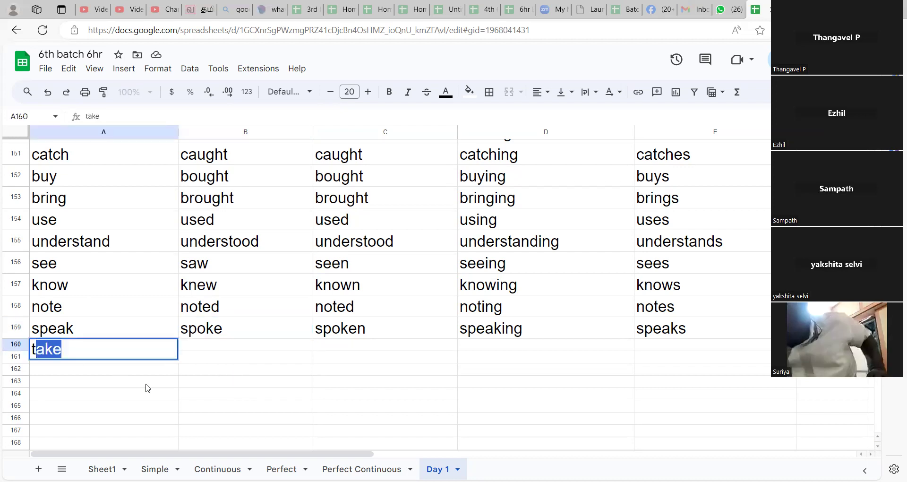
pyautogui.write('alk')
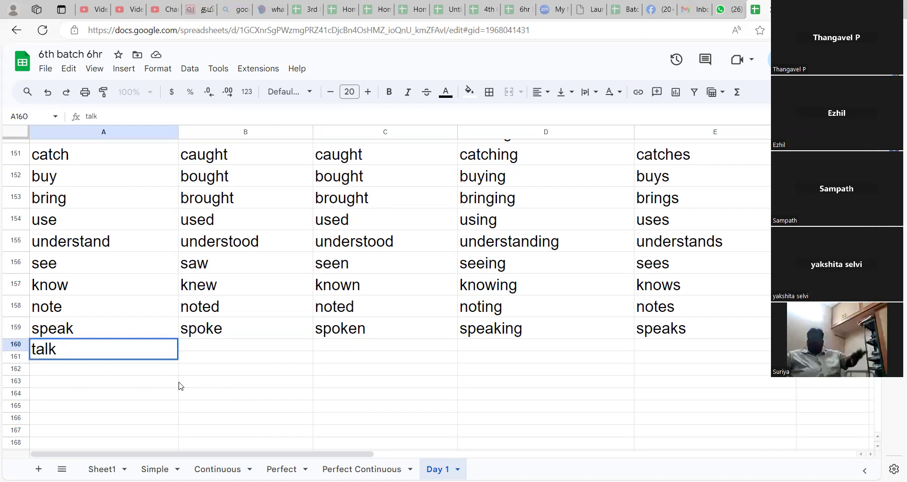
pyautogui.click(213, 350)
pyautogui.write('t')
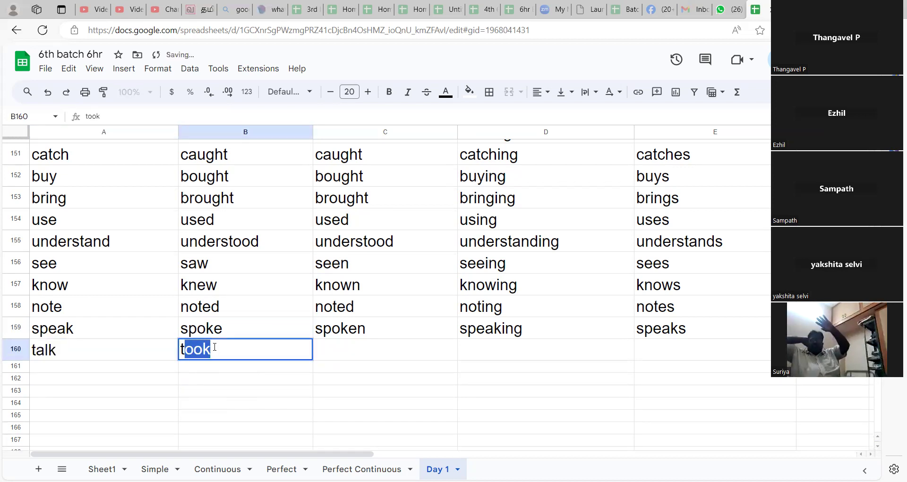
pyautogui.write('alked')
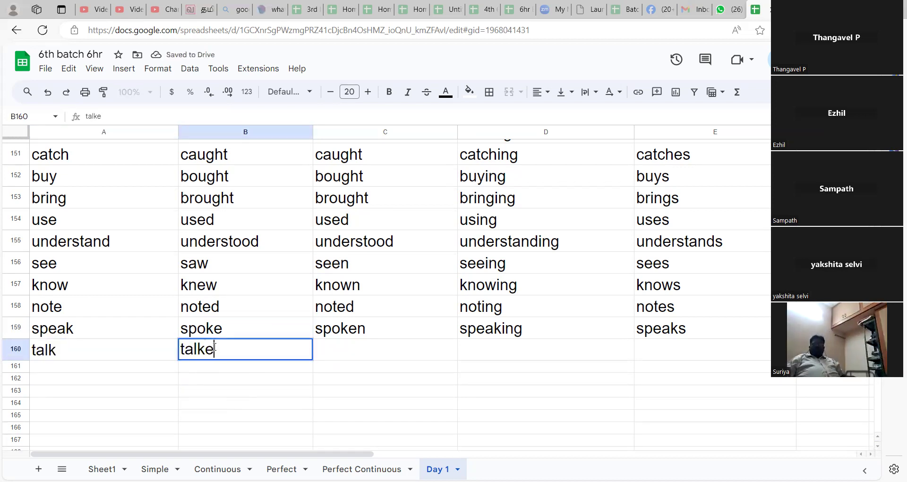
pyautogui.click(331, 351)
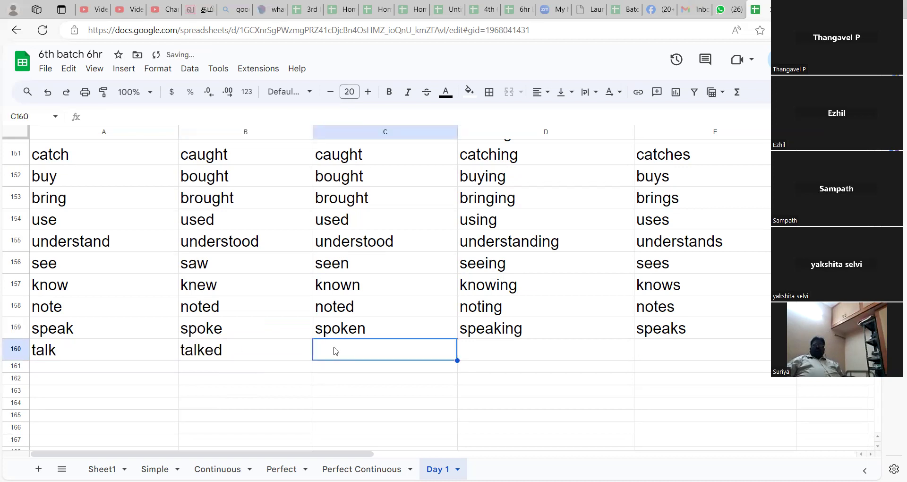
pyautogui.write('talked')
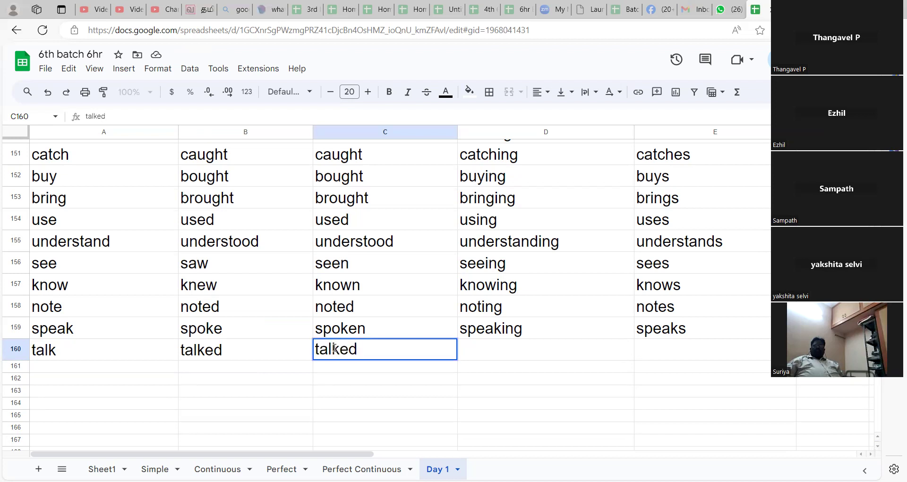
pyautogui.click(491, 345)
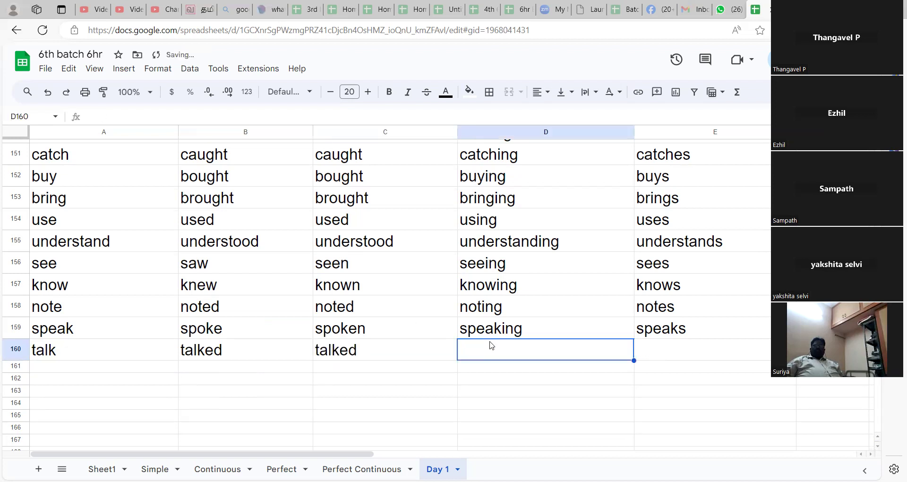
pyautogui.write('talking')
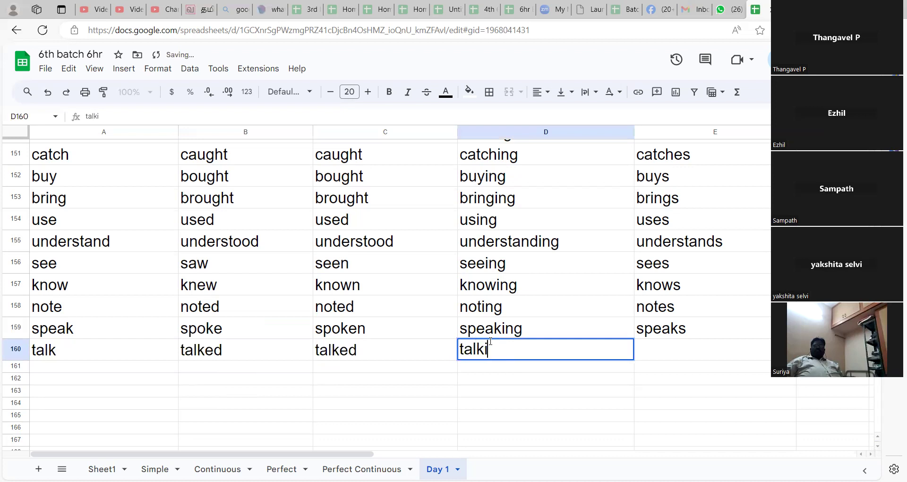
pyautogui.click(645, 353)
pyautogui.write('tal')
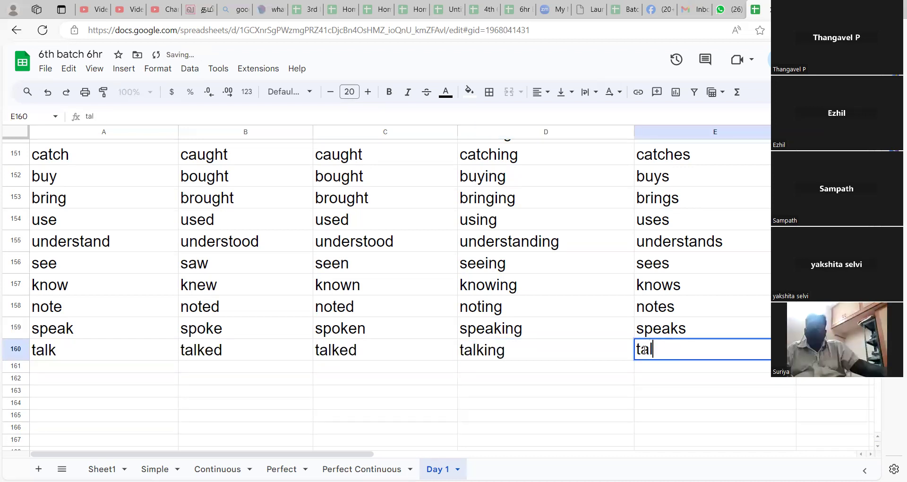
pyautogui.write('ks')
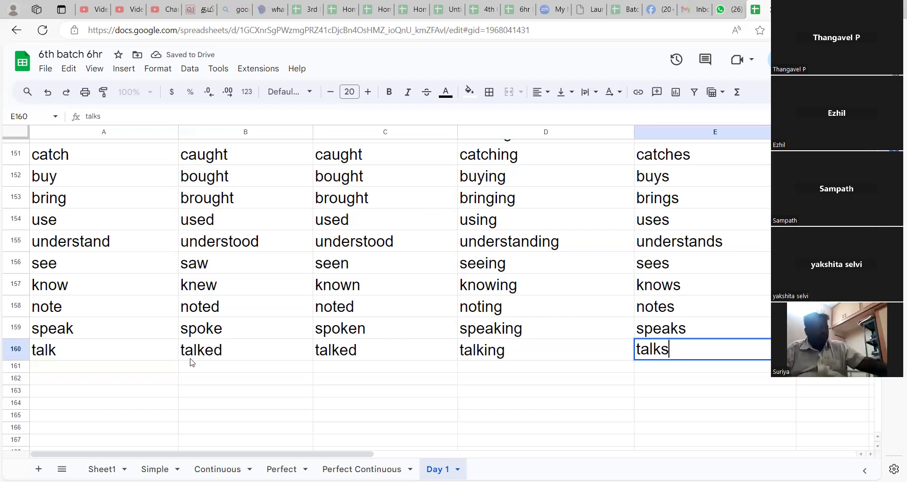
# - Fill row 161, columns A to E, with the verb forms teach, taught, taught, teaching and teaches
pyautogui.click(95, 371)
pyautogui.write('t')
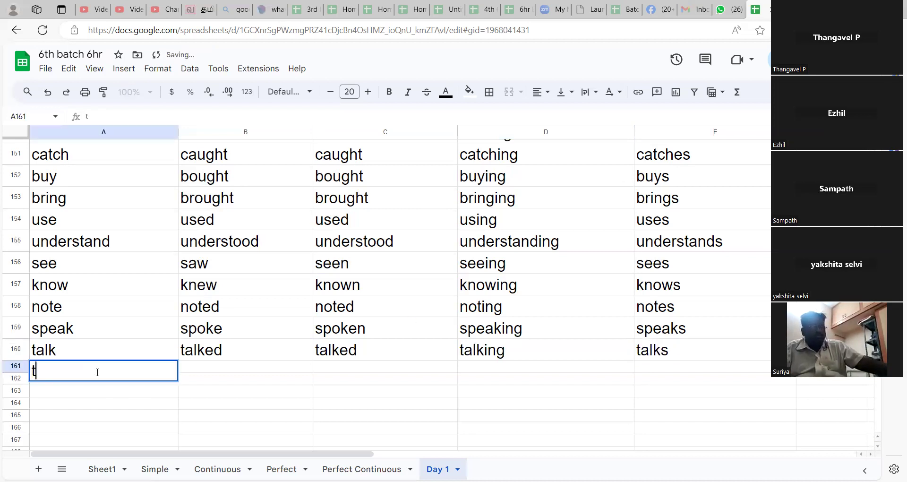
pyautogui.write('each')
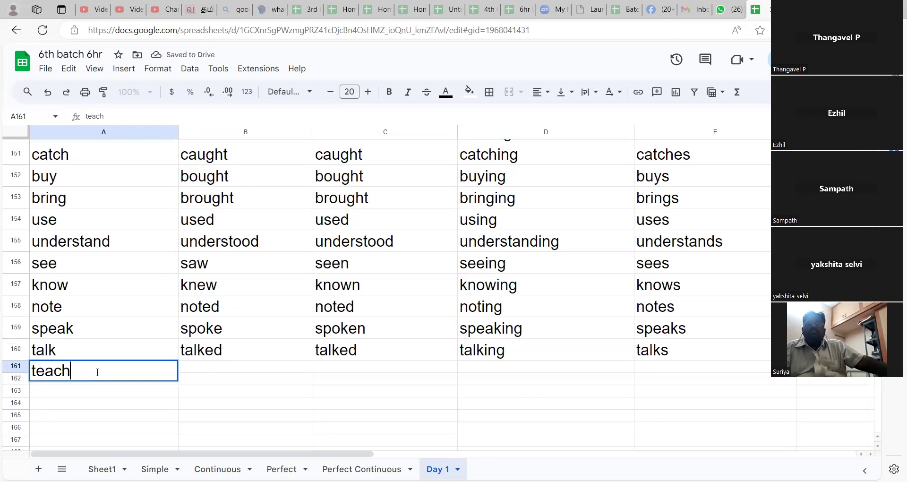
pyautogui.click(211, 371)
pyautogui.write('taught')
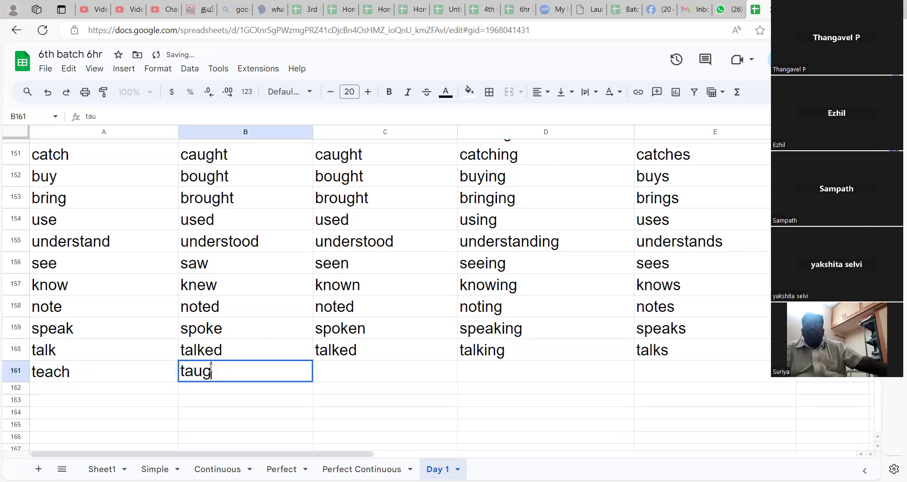
pyautogui.click(329, 368)
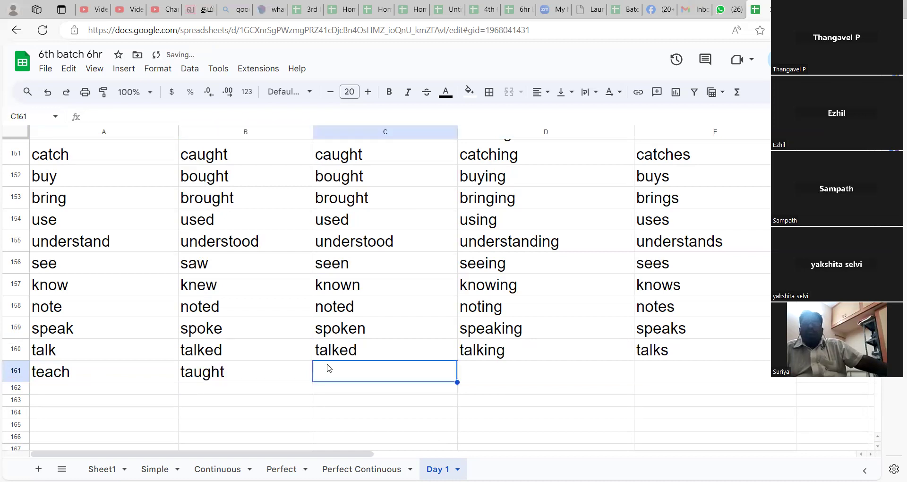
pyautogui.write('taught')
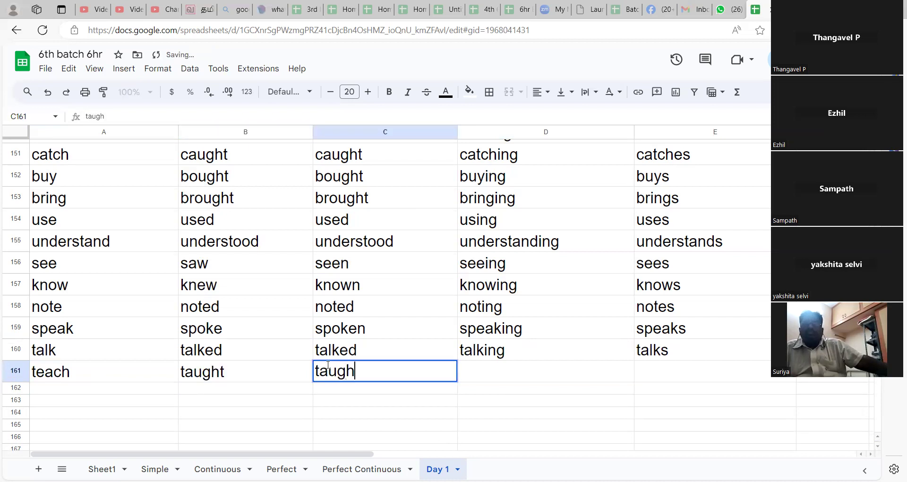
pyautogui.click(475, 374)
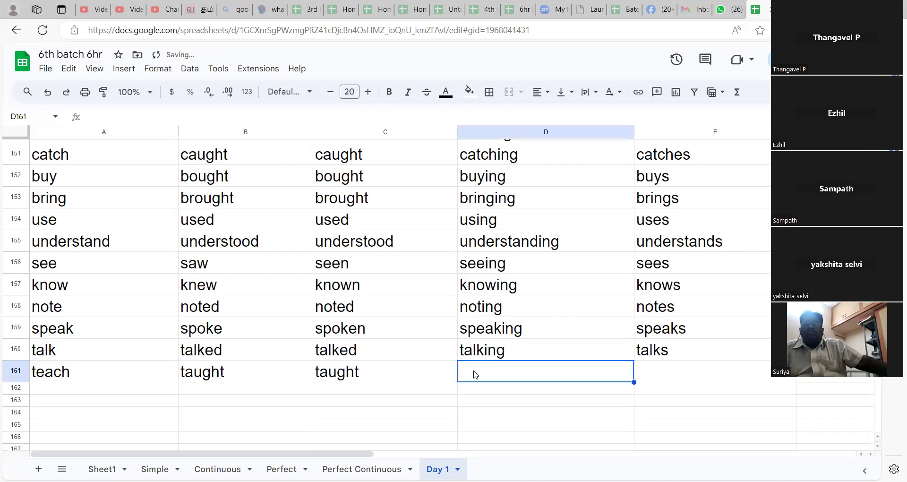
pyautogui.write('teac')
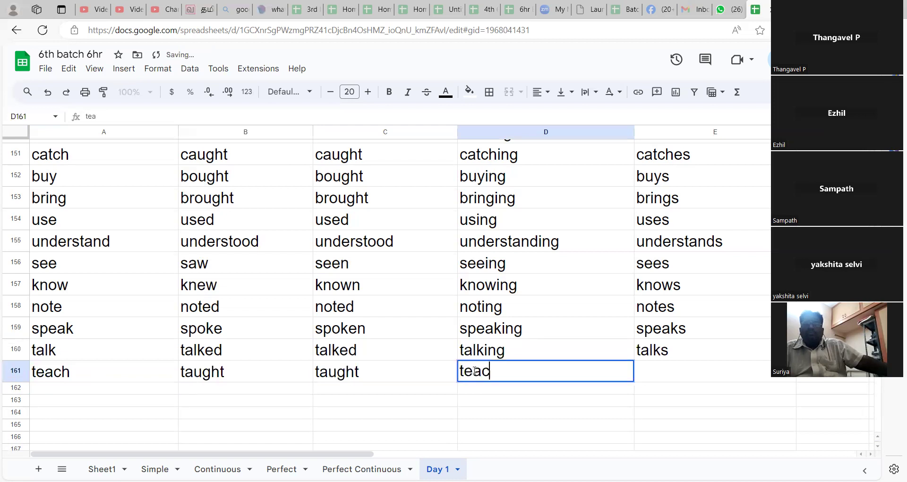
pyautogui.write('hing')
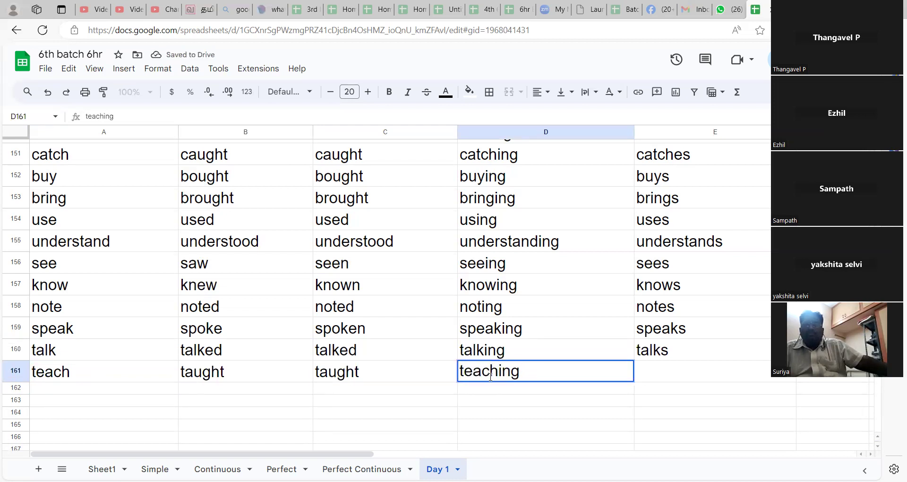
pyautogui.click(656, 369)
pyautogui.write('te')
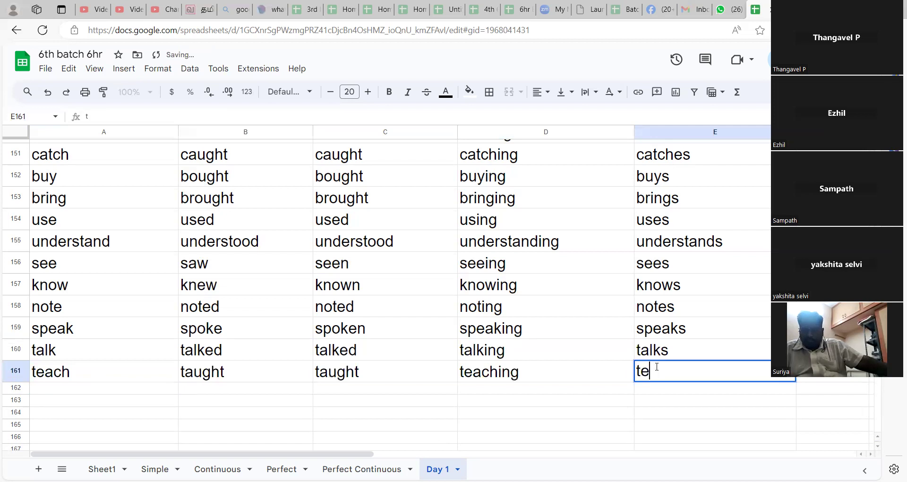
pyautogui.write('aches')
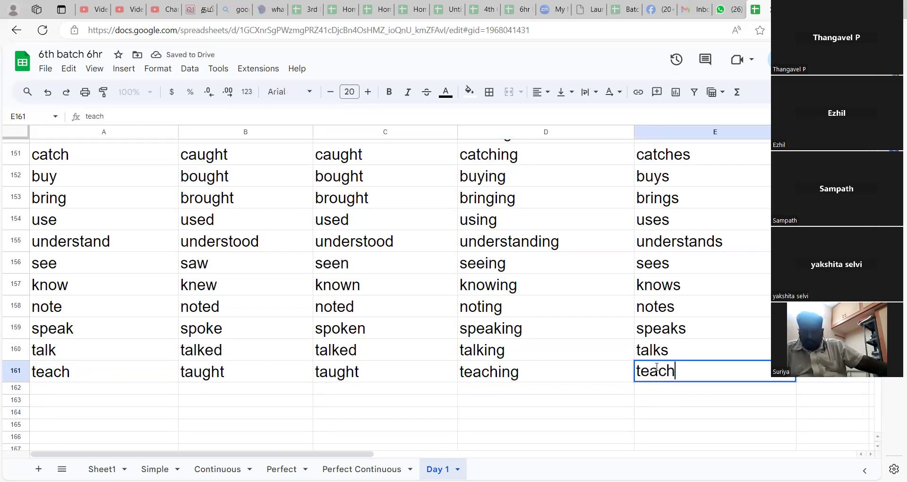
# - Fill row 162, columns A to E, with the verb forms tell, told, told, telling and tells
pyautogui.click(79, 389)
pyautogui.scroll(-1, 87, 386)
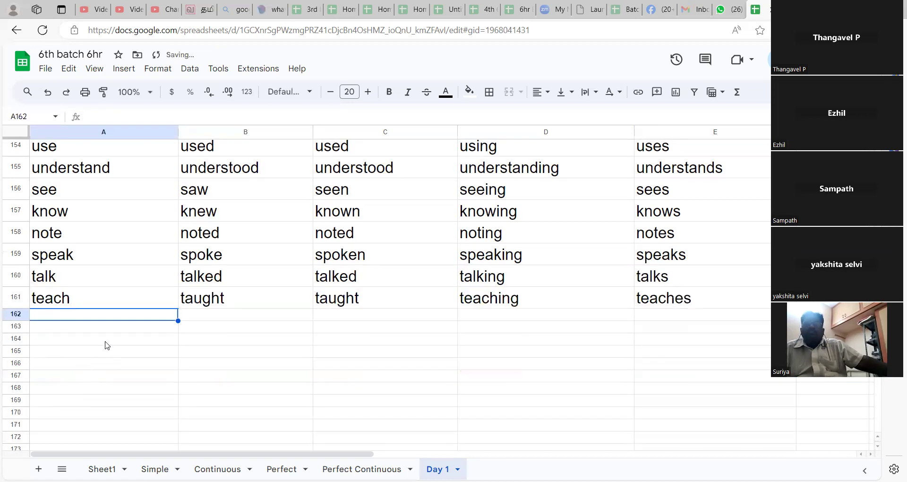
pyautogui.write('te')
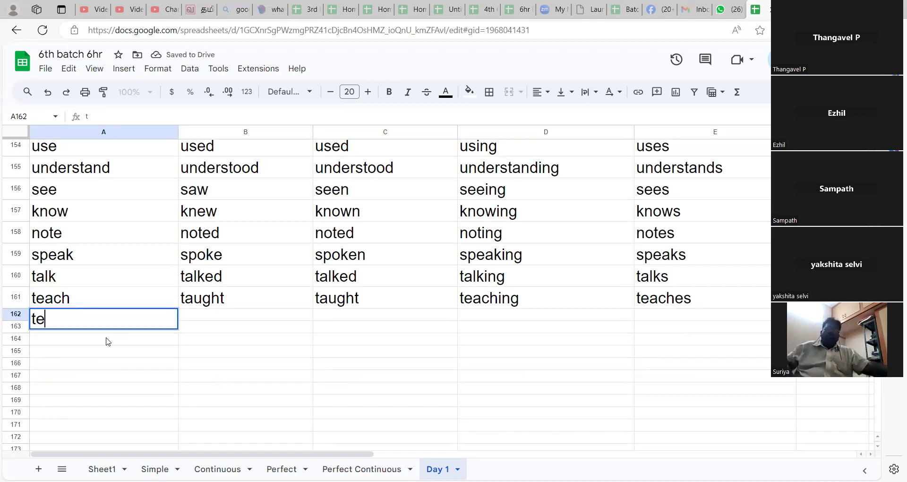
pyautogui.write('ll')
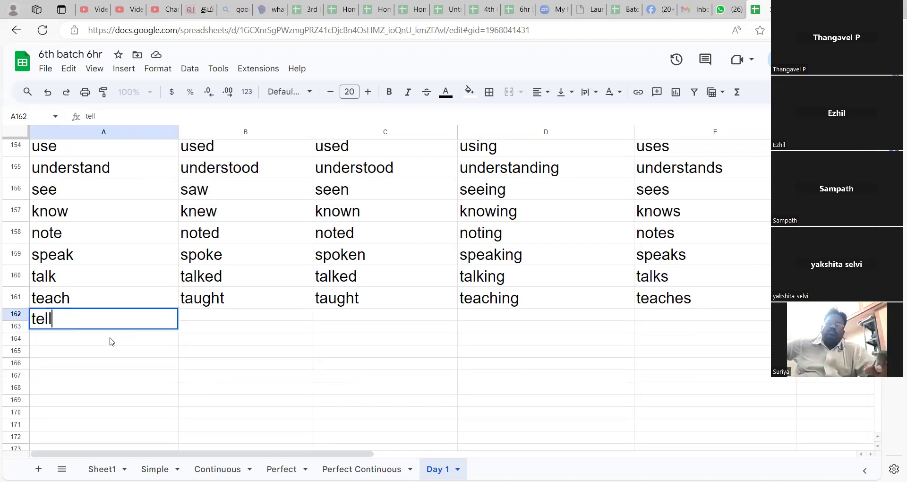
pyautogui.click(225, 320)
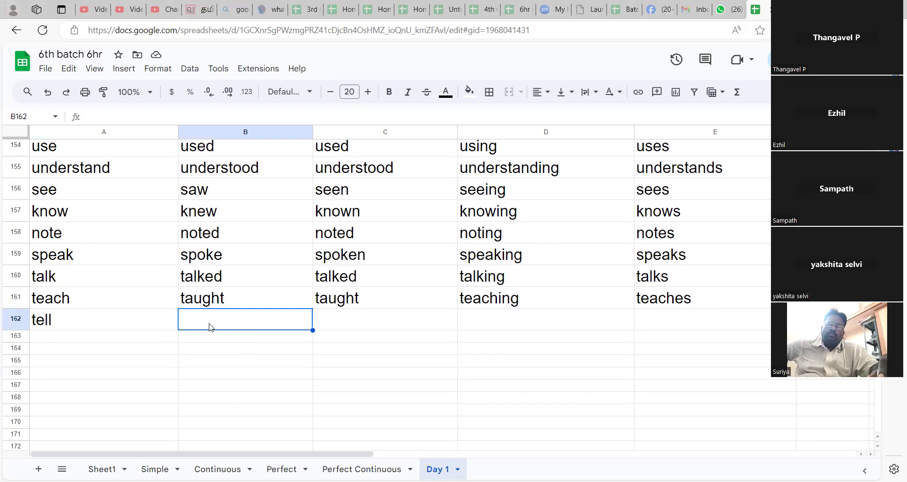
pyautogui.write('told')
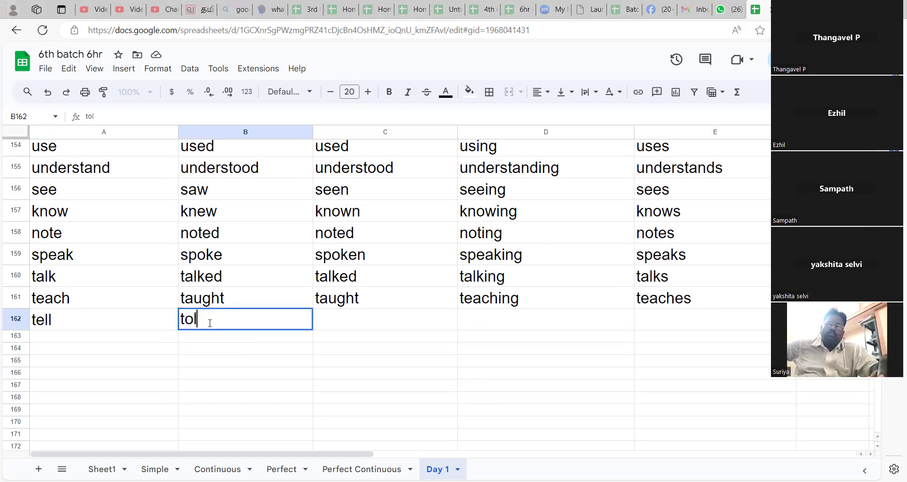
pyautogui.click(354, 321)
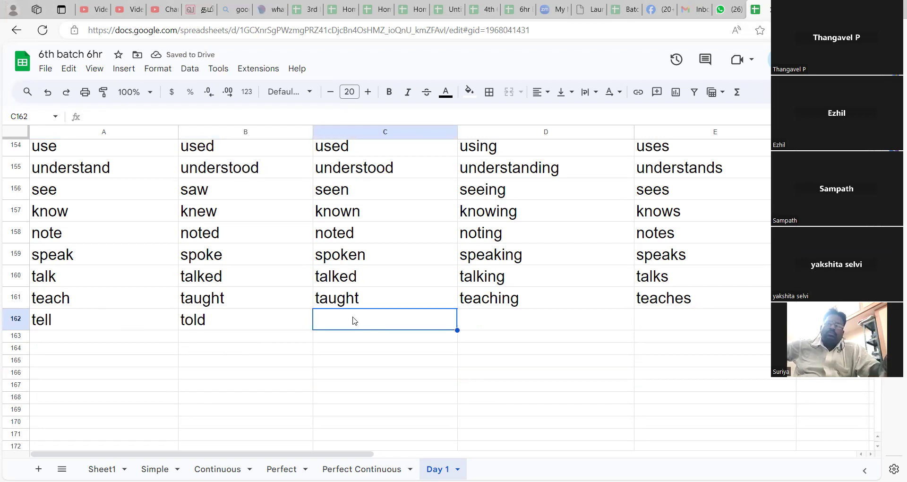
pyautogui.write('to')
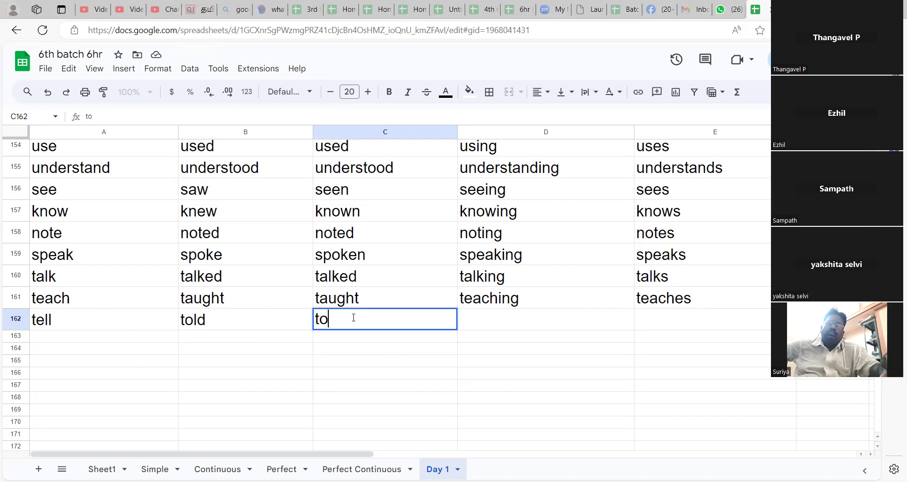
pyautogui.write('ld')
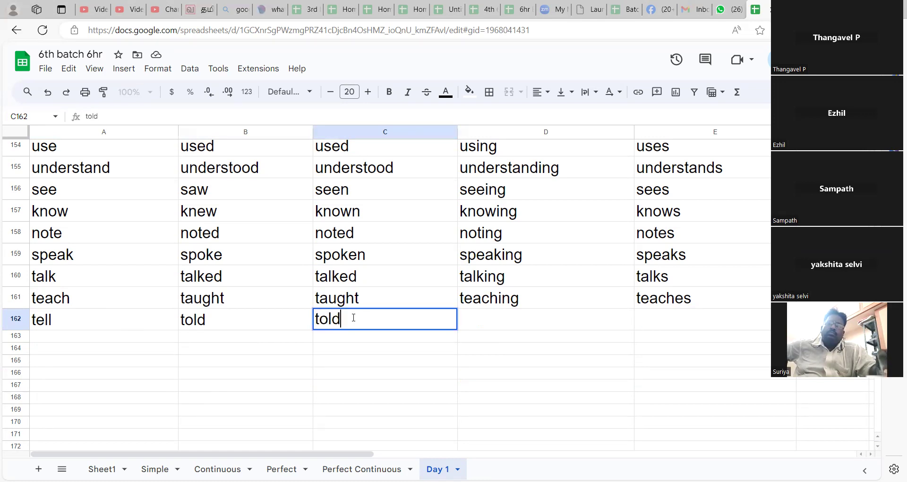
pyautogui.click(495, 320)
pyautogui.write('telling')
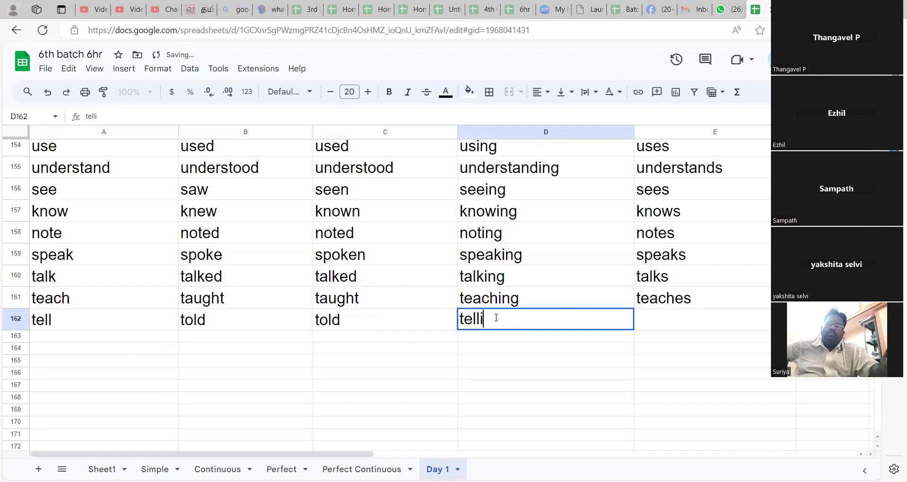
pyautogui.click(655, 321)
pyautogui.write('tells')
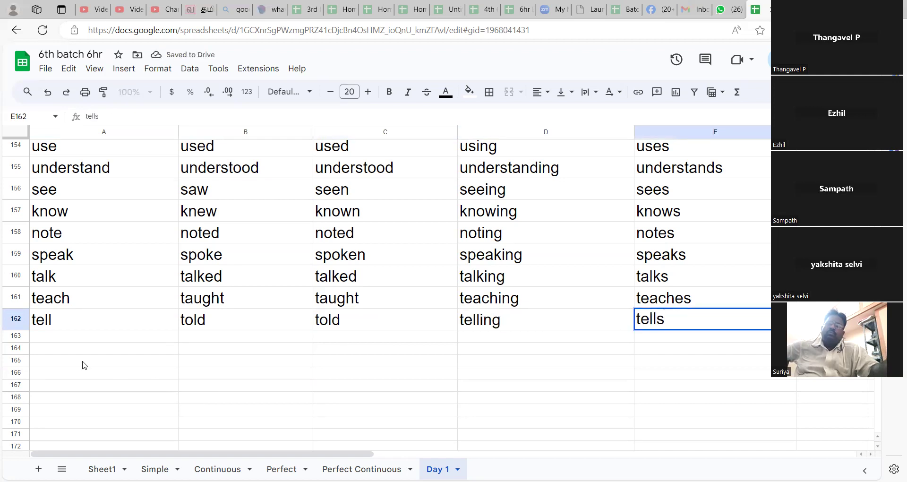
# - Go through the forms of "tell" in row 162 cell by cell, from column A to E
pyautogui.click(55, 337)
pyautogui.click(65, 322)
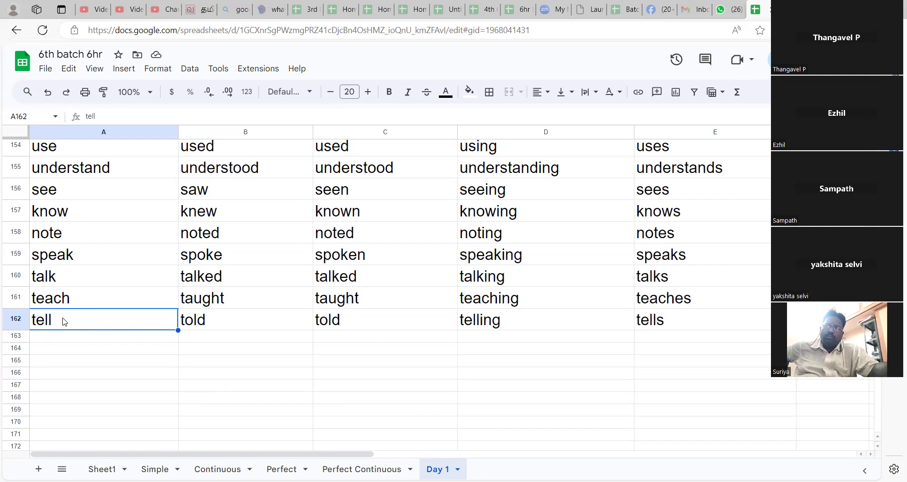
pyautogui.click(60, 364)
pyautogui.click(52, 317)
pyautogui.click(225, 318)
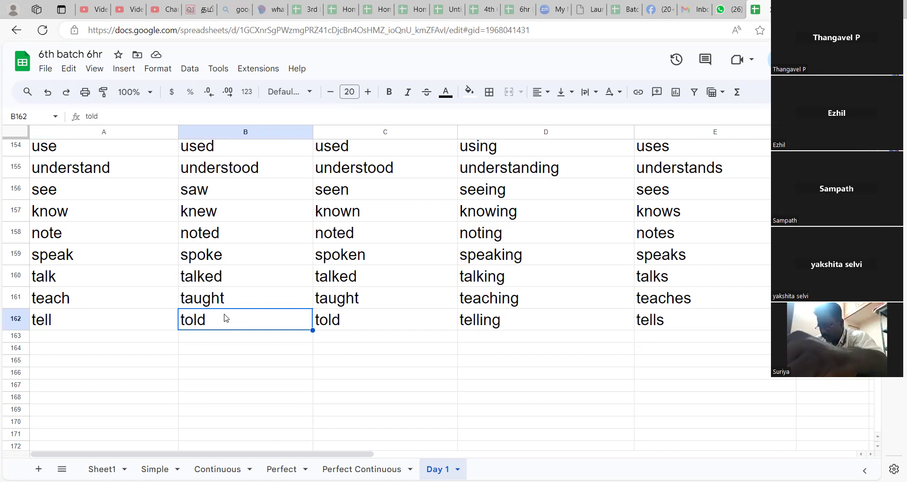
pyautogui.click(333, 328)
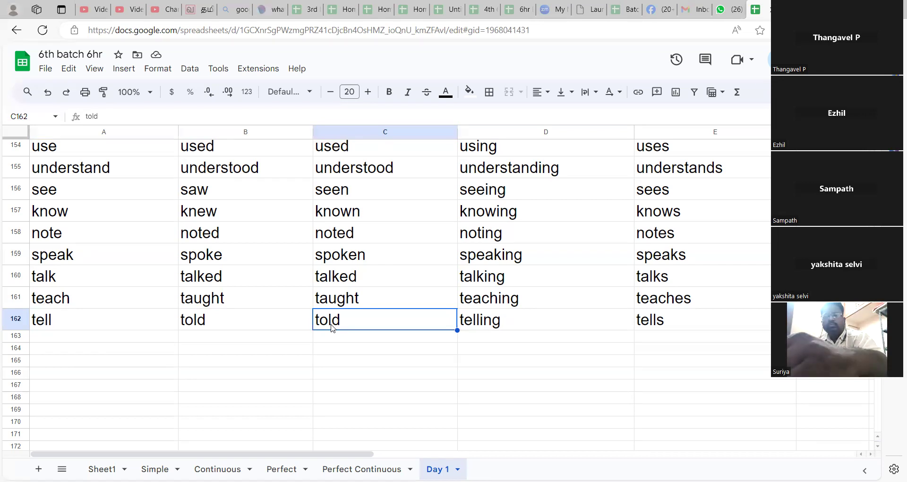
pyautogui.click(500, 326)
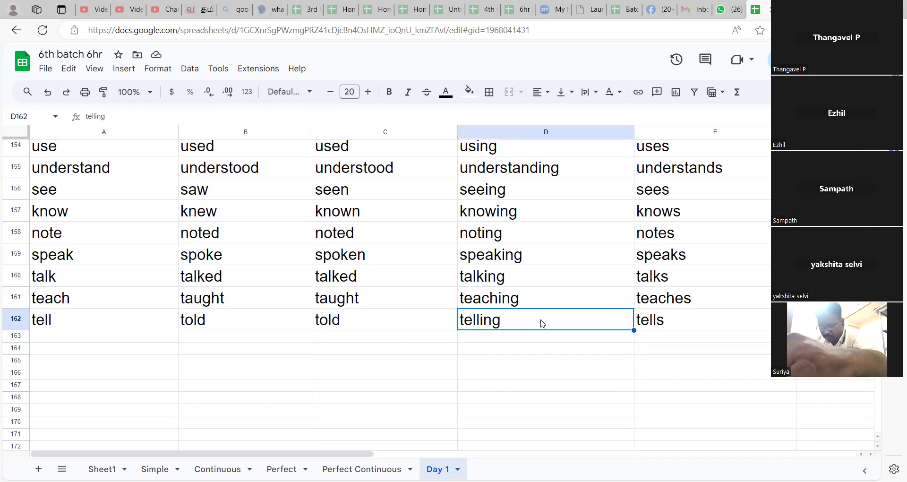
pyautogui.click(659, 326)
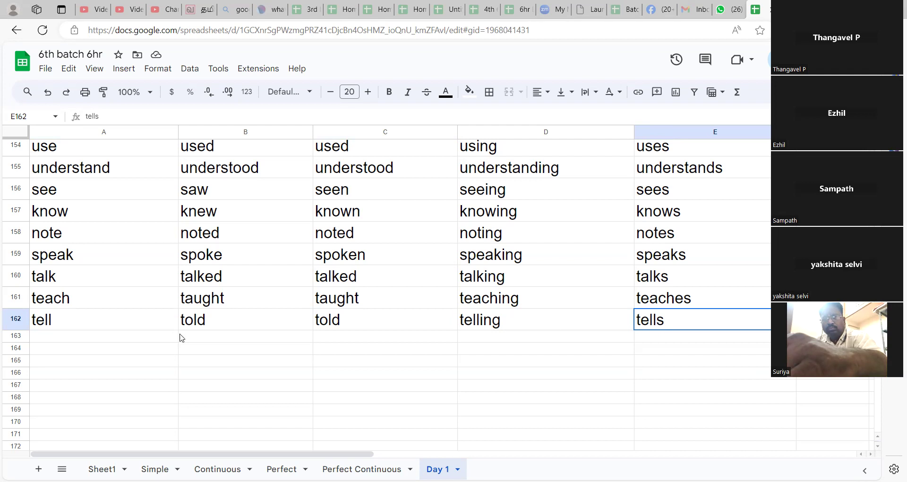
pyautogui.click(214, 321)
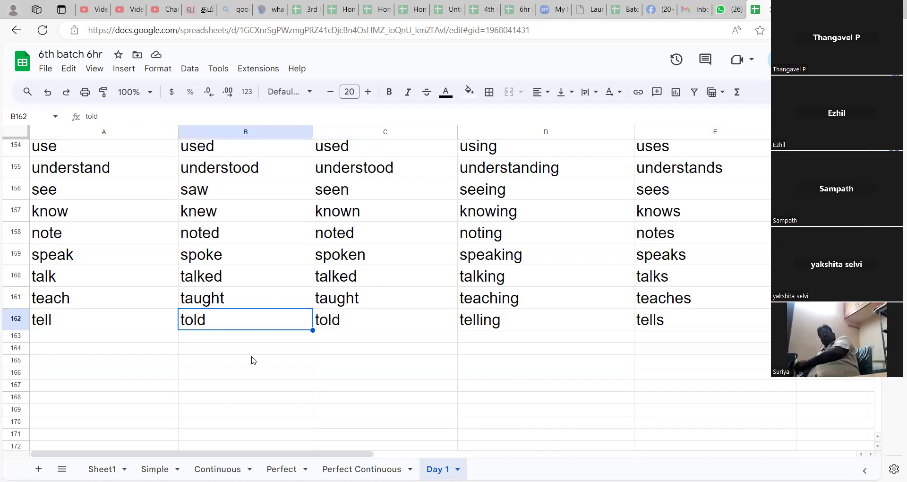
# - Fill row 163, columns A to E, with the verb forms say, said, said, saying and says
pyautogui.click(123, 344)
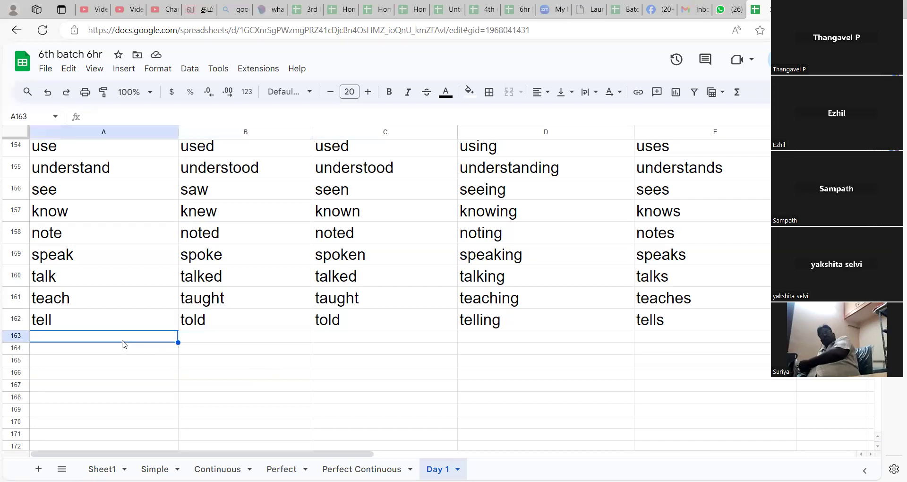
pyautogui.write('say')
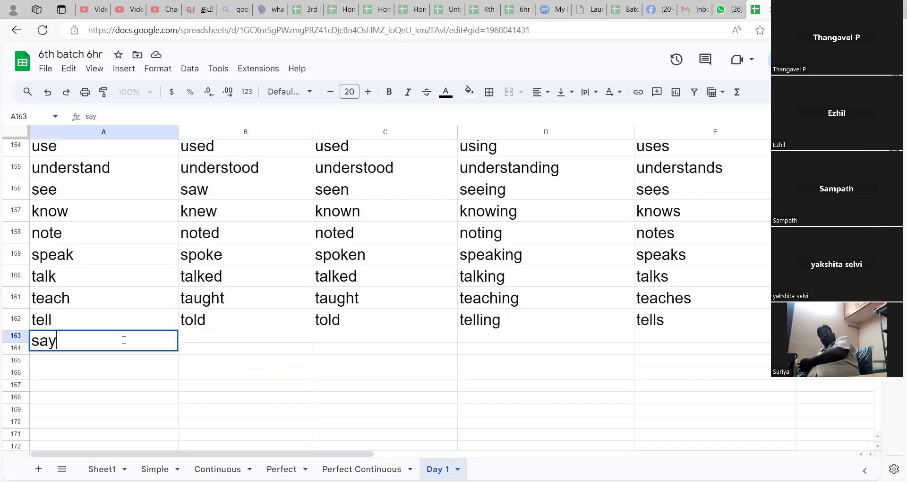
pyautogui.click(213, 345)
pyautogui.write('said')
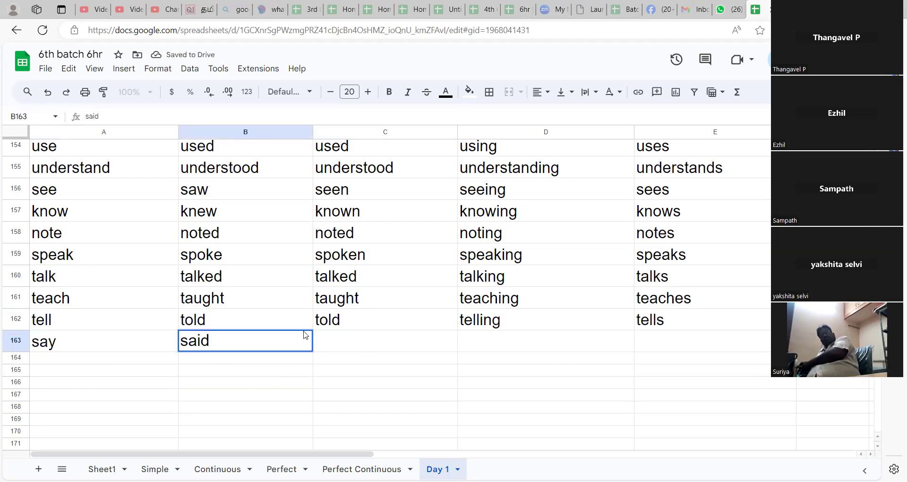
pyautogui.click(321, 337)
pyautogui.write('said')
pyautogui.click(486, 339)
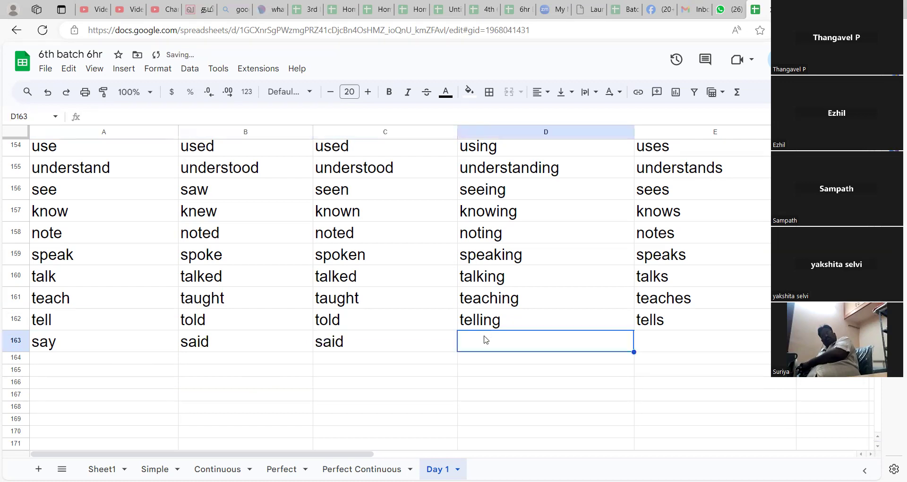
pyautogui.write('saying')
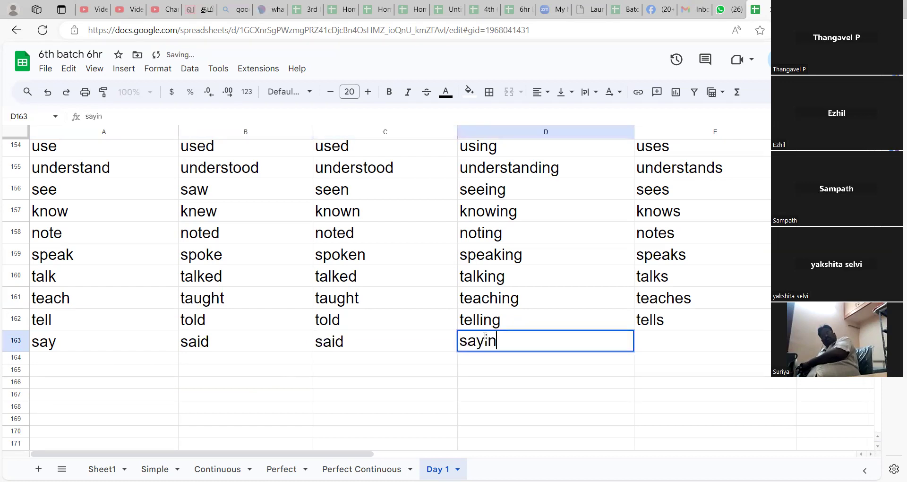
pyautogui.click(649, 344)
pyautogui.write('says')
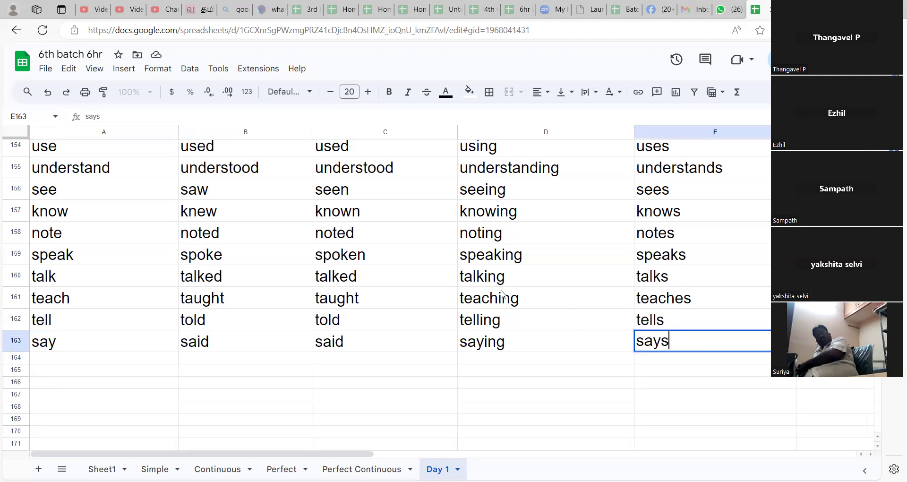
pyautogui.scroll(20, 492, 239)
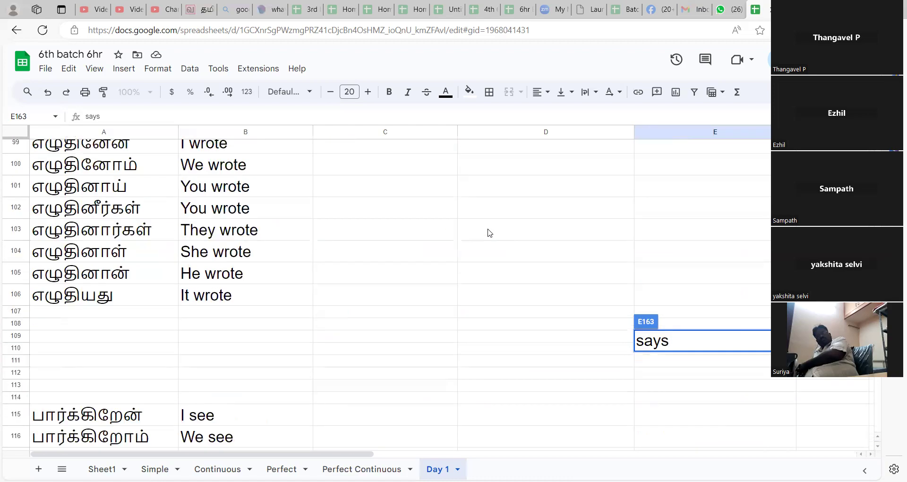